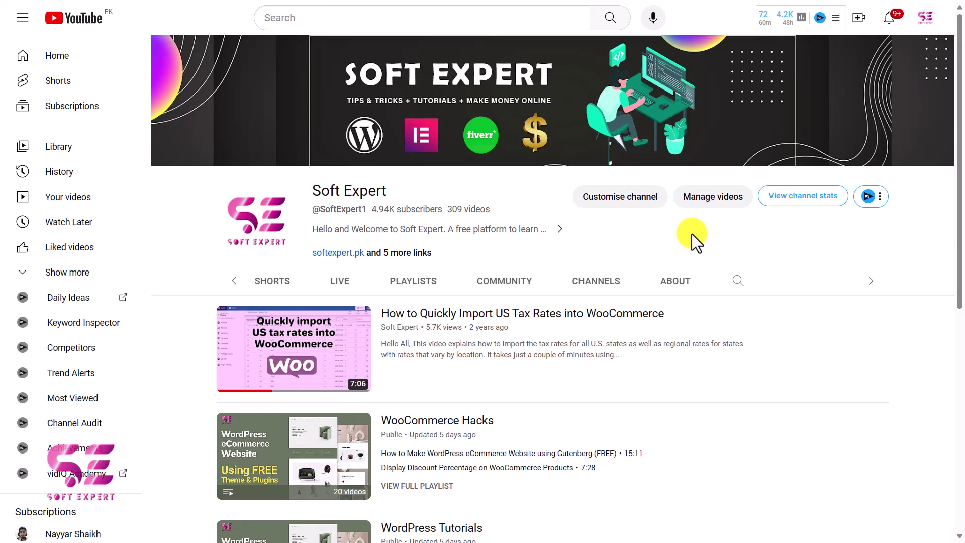
Step: Scroll the store page while moving to Avalara's free sales tax rate tables page
scroll(691, 234, "down", 3)
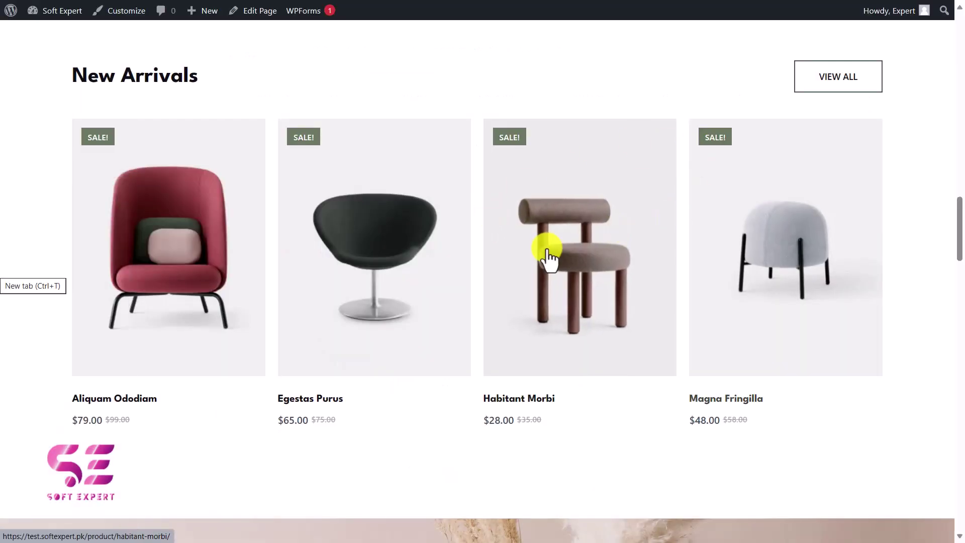
scroll(548, 256, "up", 1)
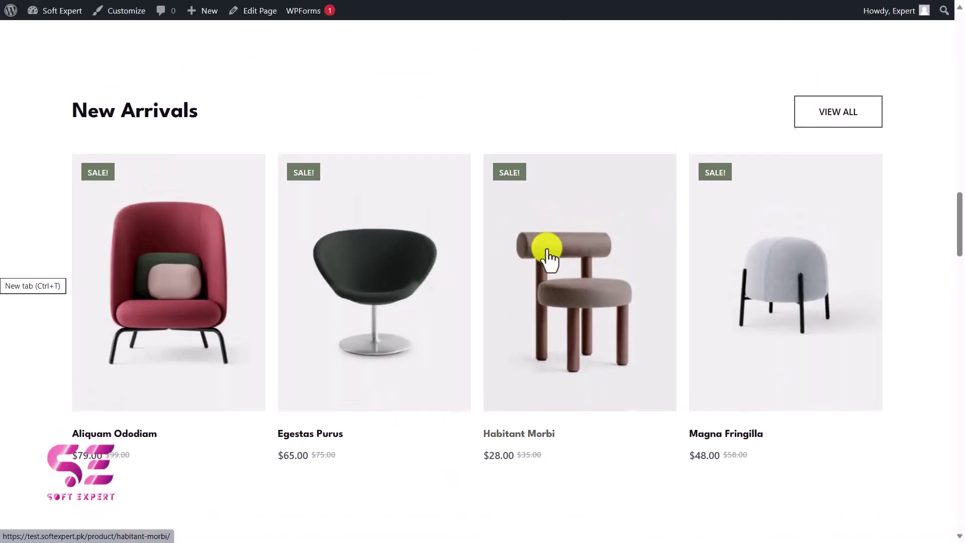
scroll(548, 257, "down", 2)
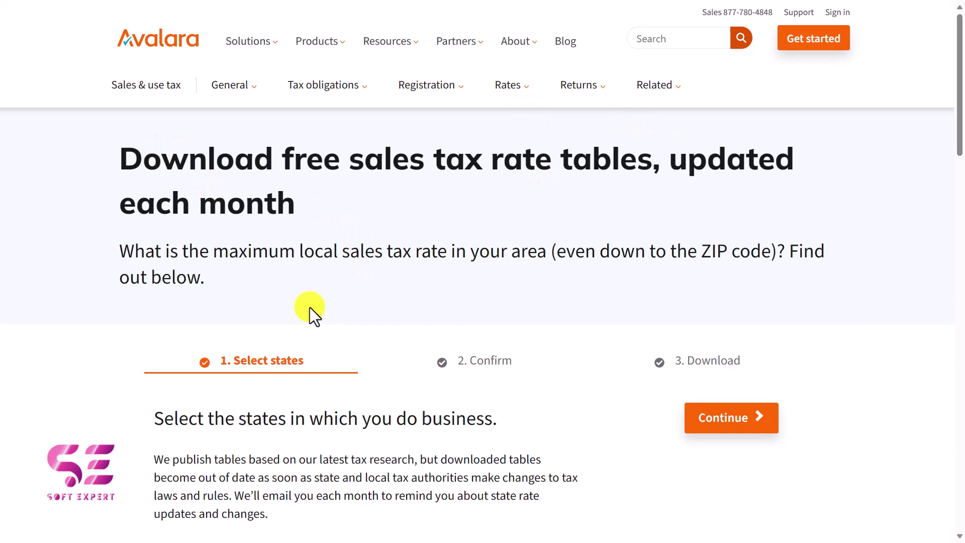
Step: Select Washington and Florida, with California and New York, in Avalara's state list
scroll(390, 269, "down", 4)
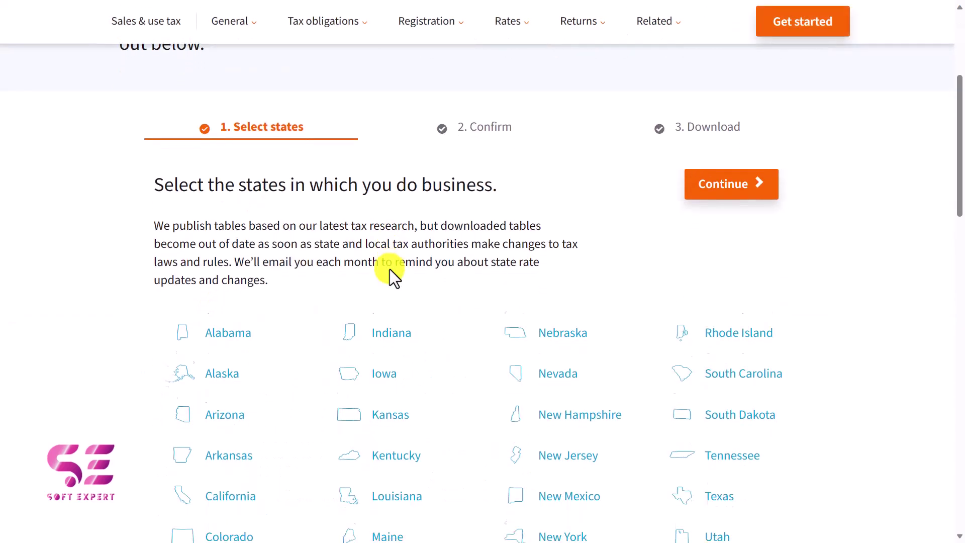
scroll(342, 252, "down", 2)
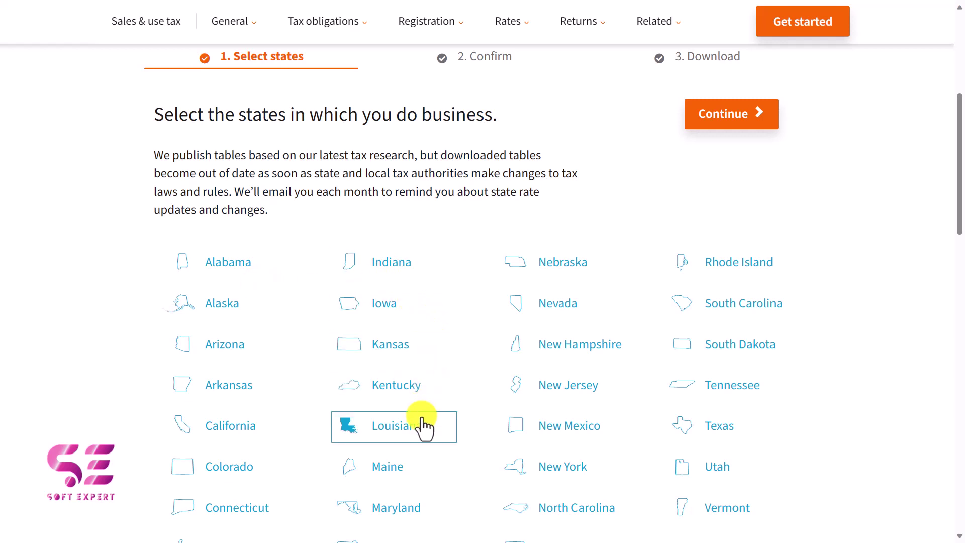
scroll(452, 251, "down", 2)
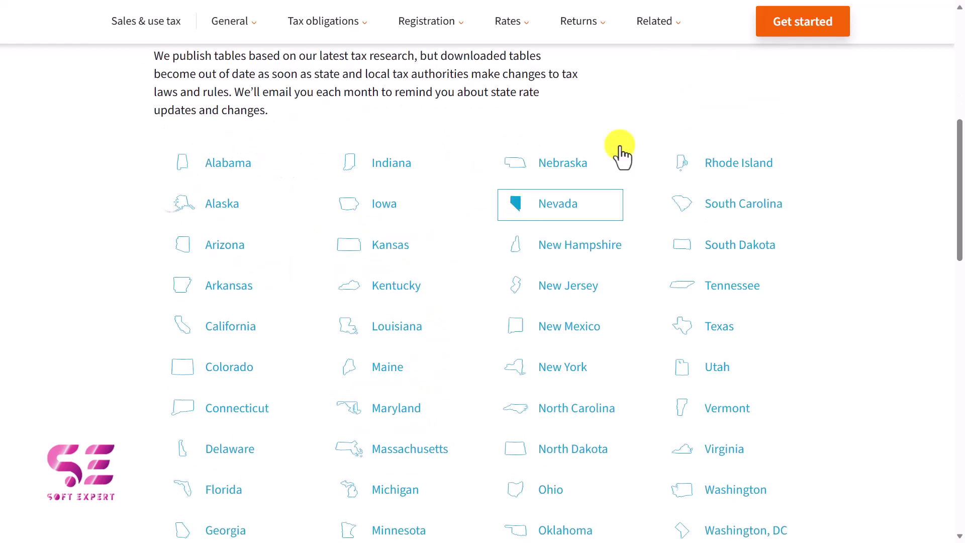
scroll(497, 347, "down", 1)
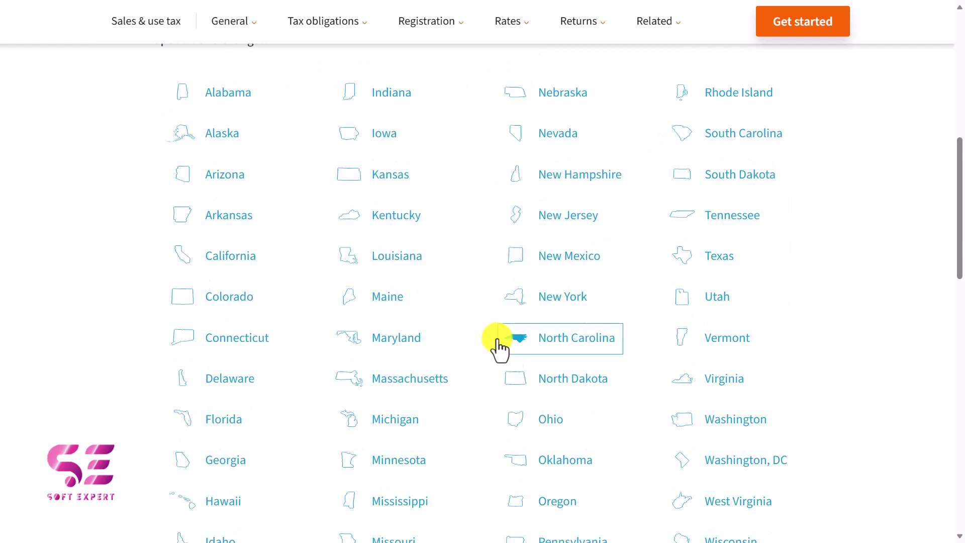
scroll(500, 348, "down", 1)
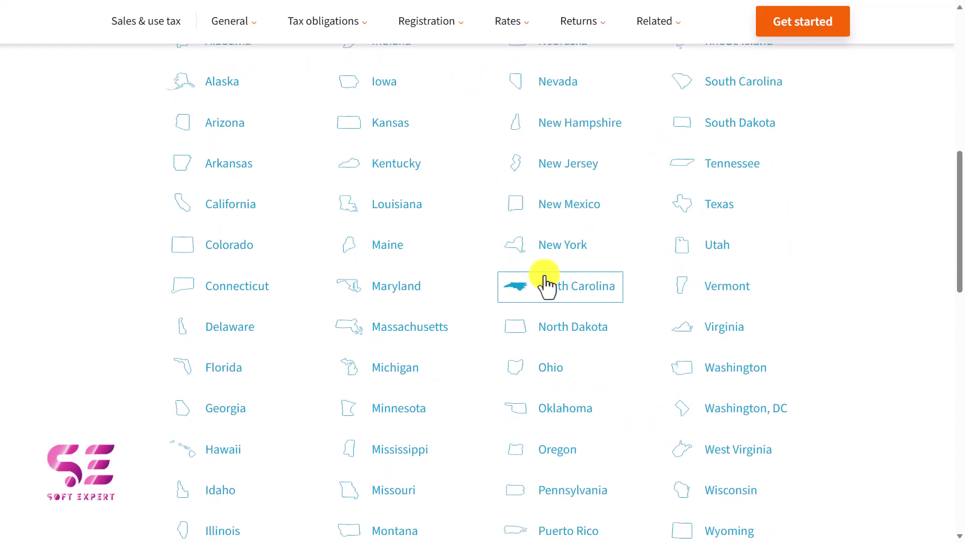
left_click(715, 370)
left_click(245, 373)
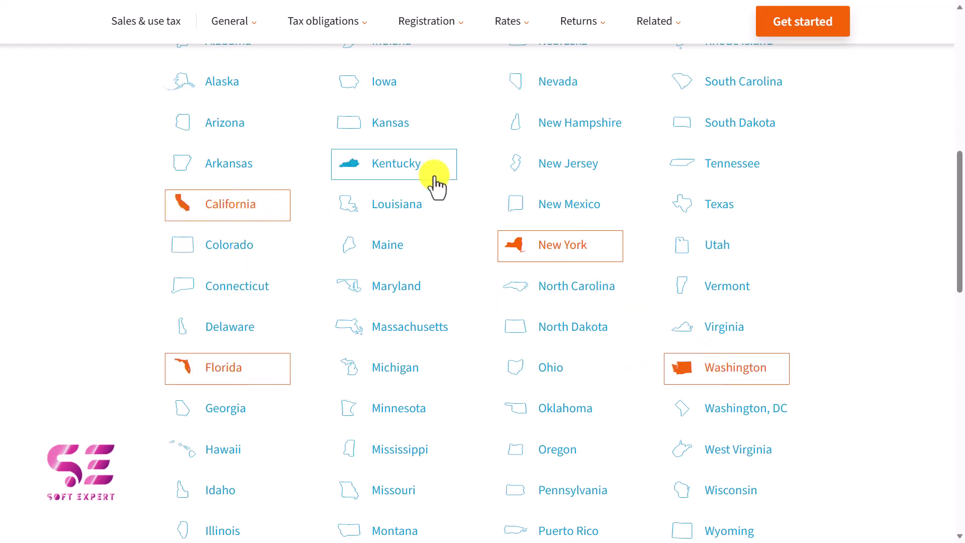
scroll(434, 184, "down", 2)
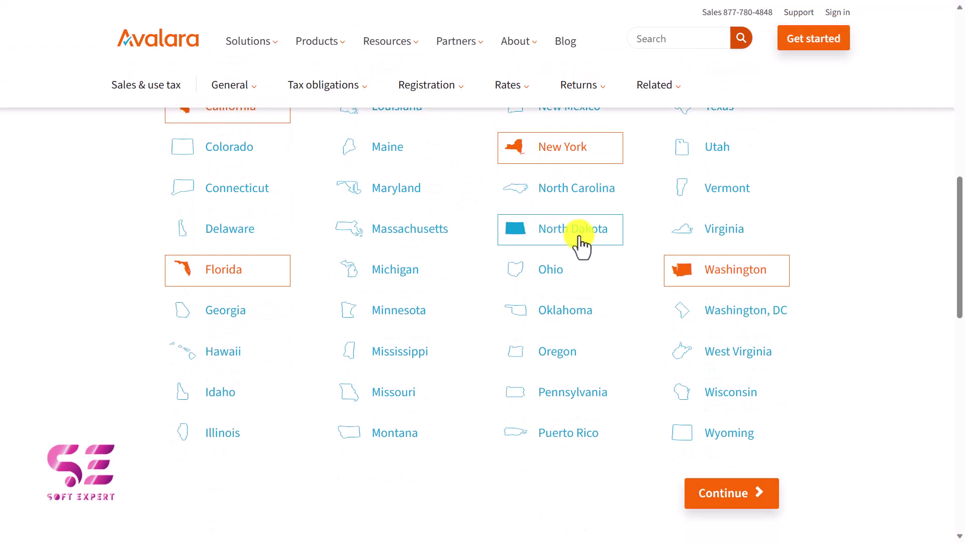
Step: Continue to Avalara's confirmation form and enter 'Soft Expert' as the company
left_click(751, 504)
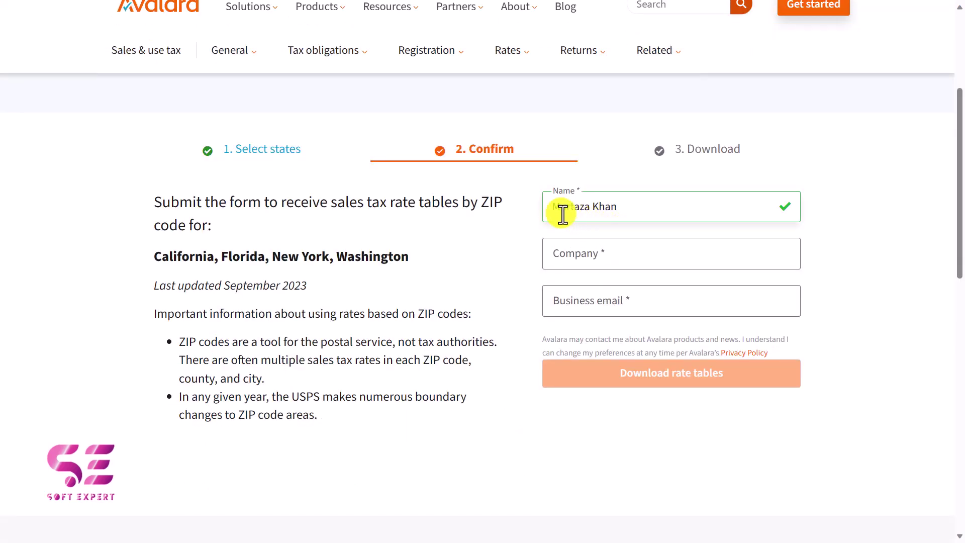
left_click(562, 247)
left_click(560, 300)
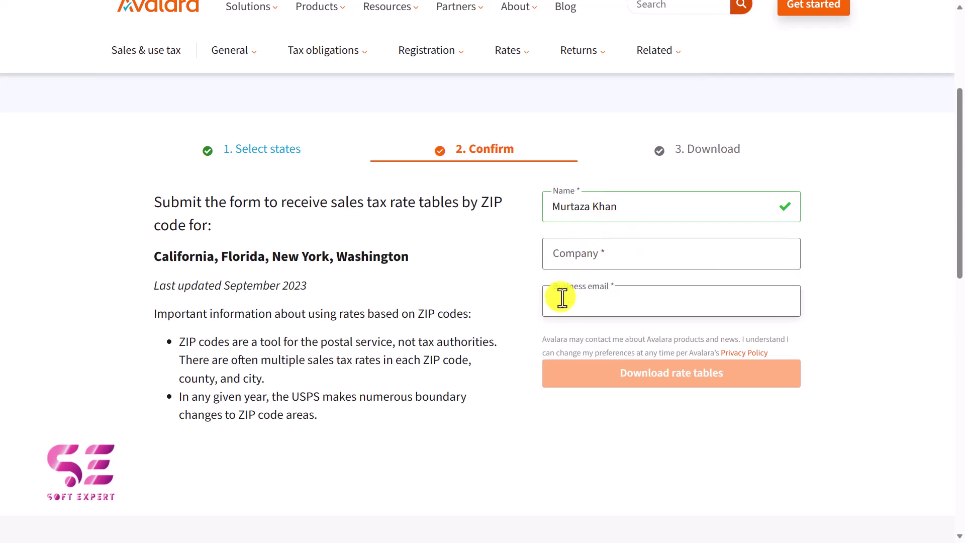
left_click(556, 322)
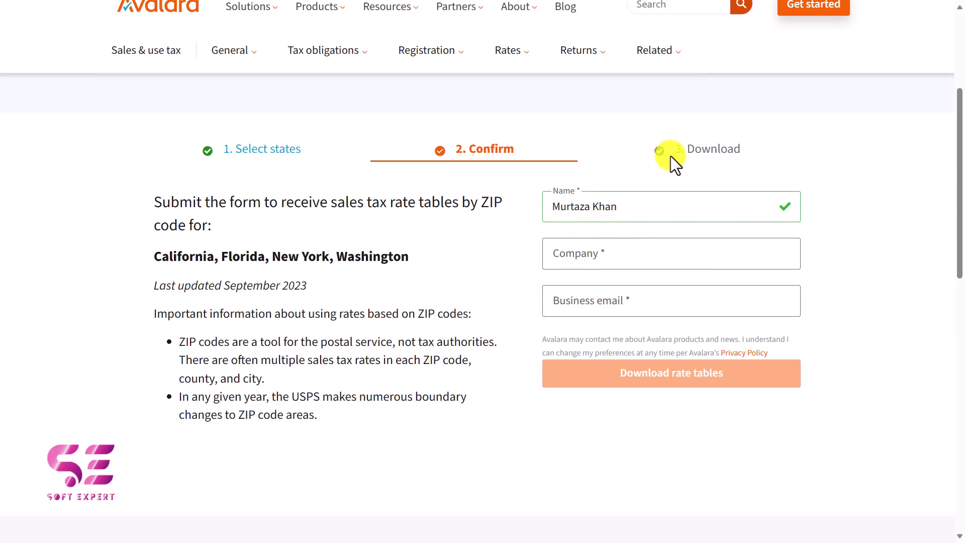
left_click(556, 241)
left_click(610, 212)
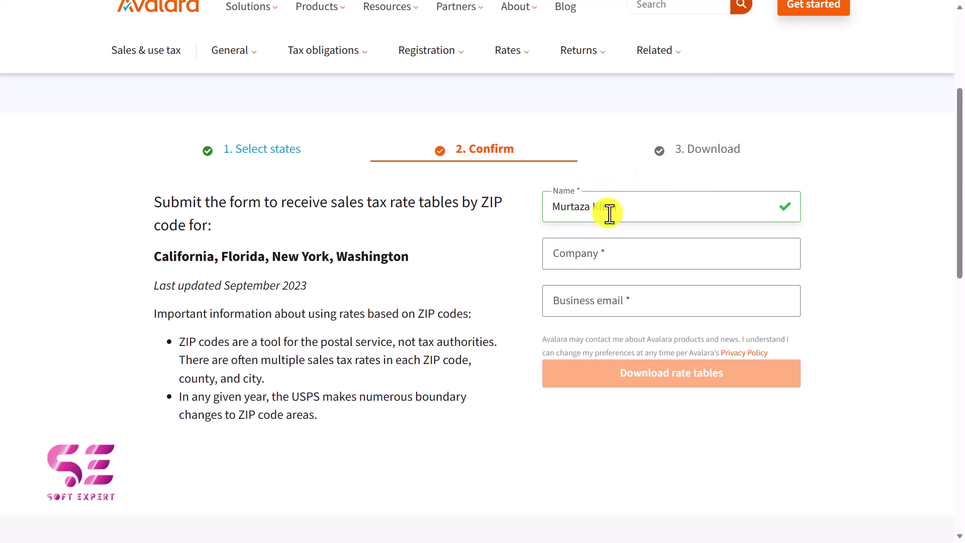
left_click(581, 254)
type("Soft")
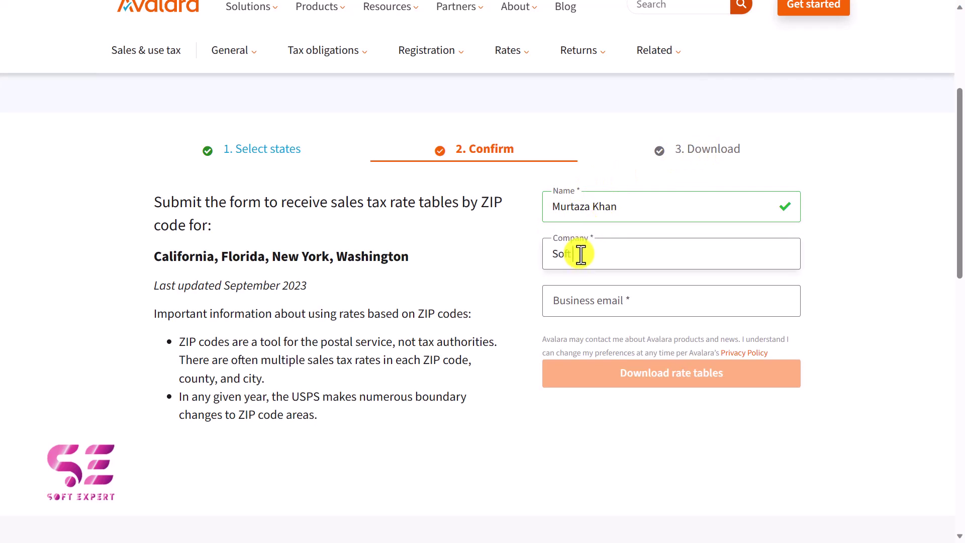
type(" Expert")
left_click(554, 303)
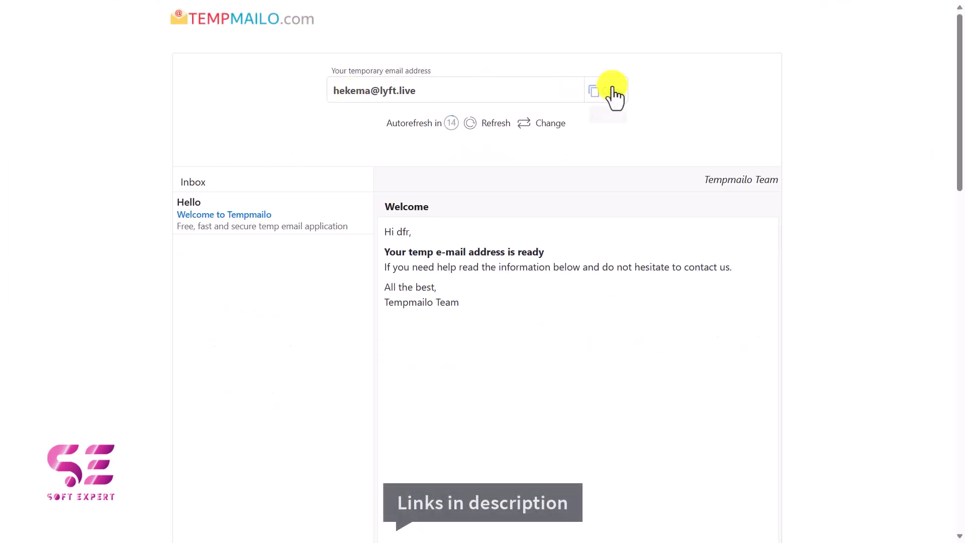
Step: Paste the Tempmailo address as business email and submit to download rate tables
left_click(614, 93)
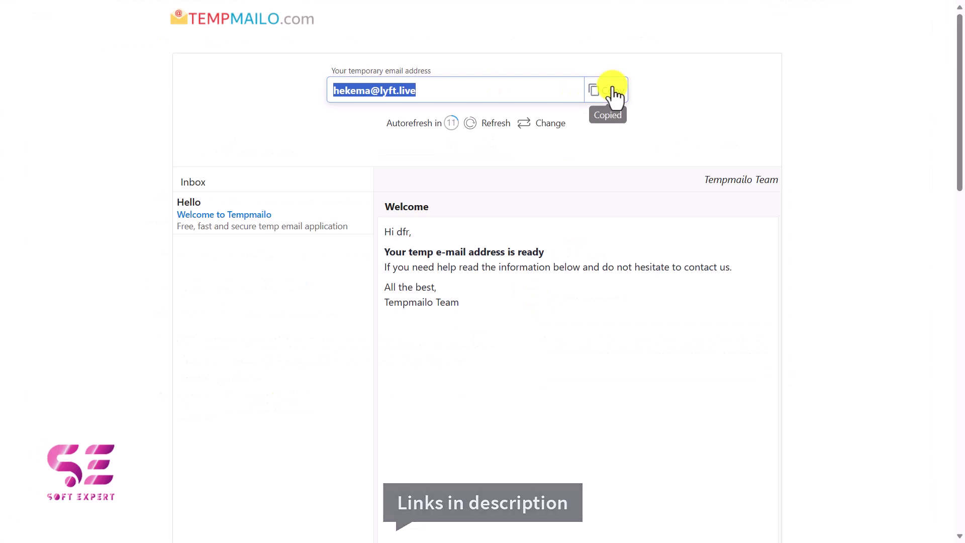
key("alt+Tab")
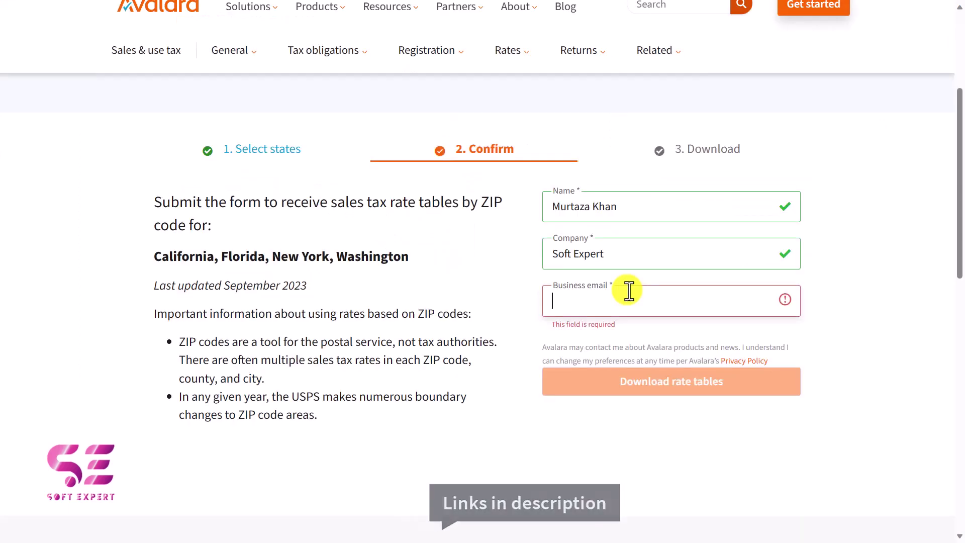
key("ctrl+v")
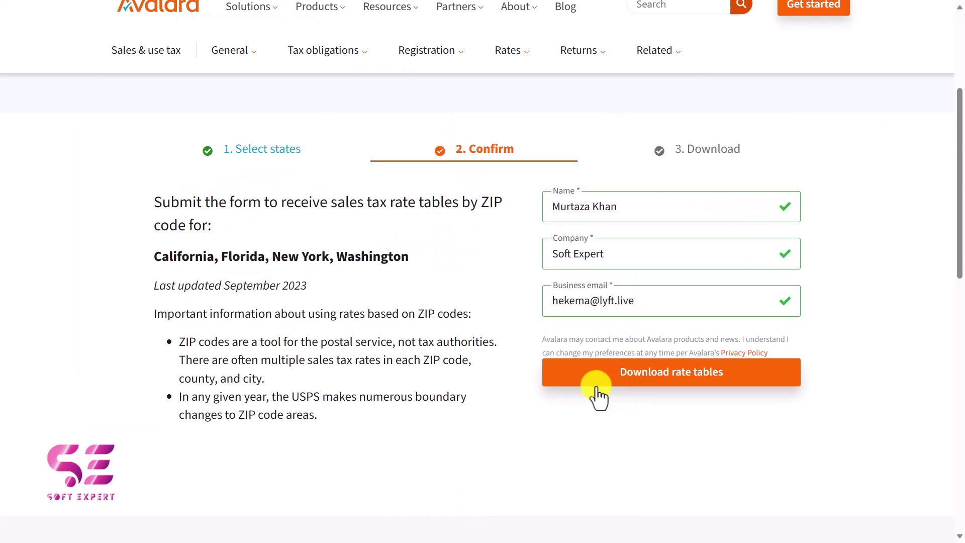
left_click(693, 374)
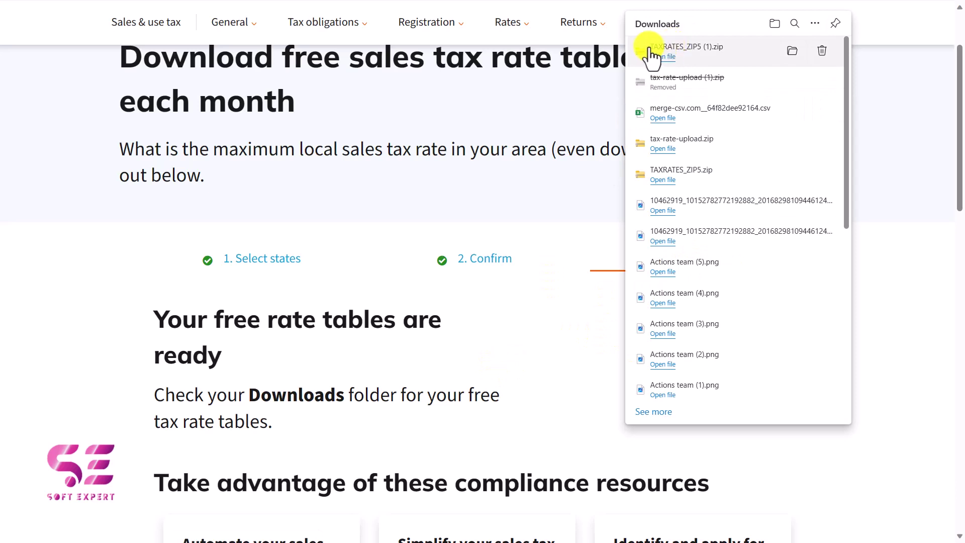
Step: Extract the TAXRATES_ZIP5 folder from TAXRATES_ZIP5 (1).zip onto the Desktop
left_click(699, 54)
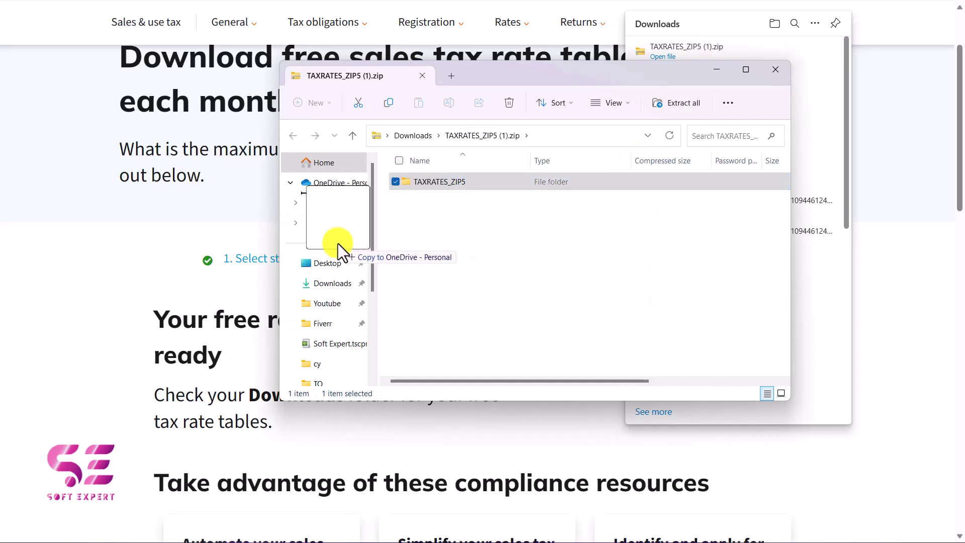
left_click_drag(424, 180, 329, 263)
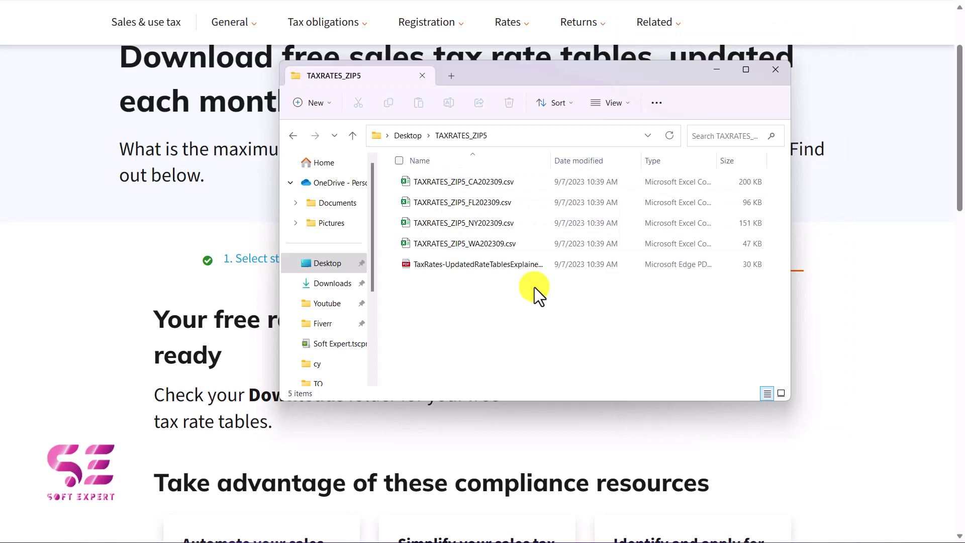
key("alt+Tab")
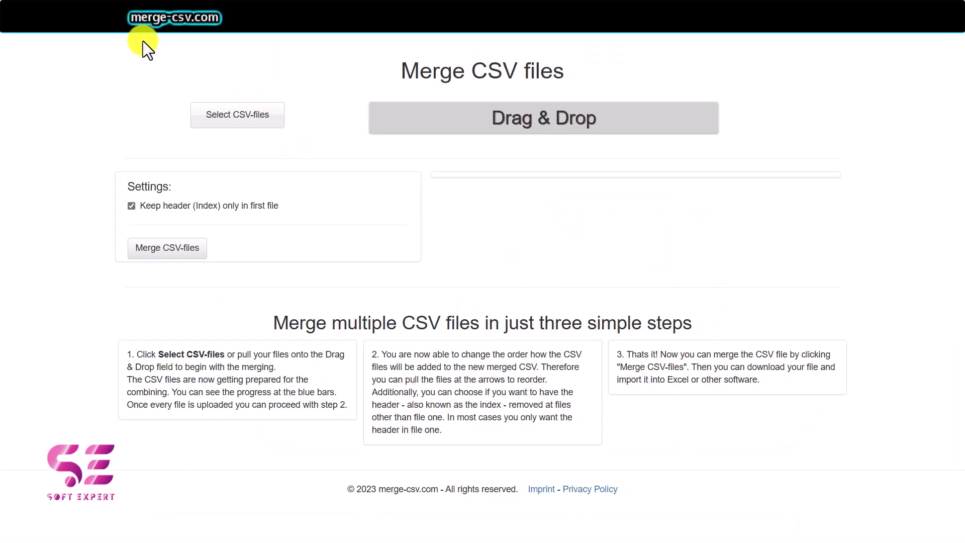
Step: Drop the four state CSVs onto merge-csv.com, merge them, and download the merged file
left_click(212, 20)
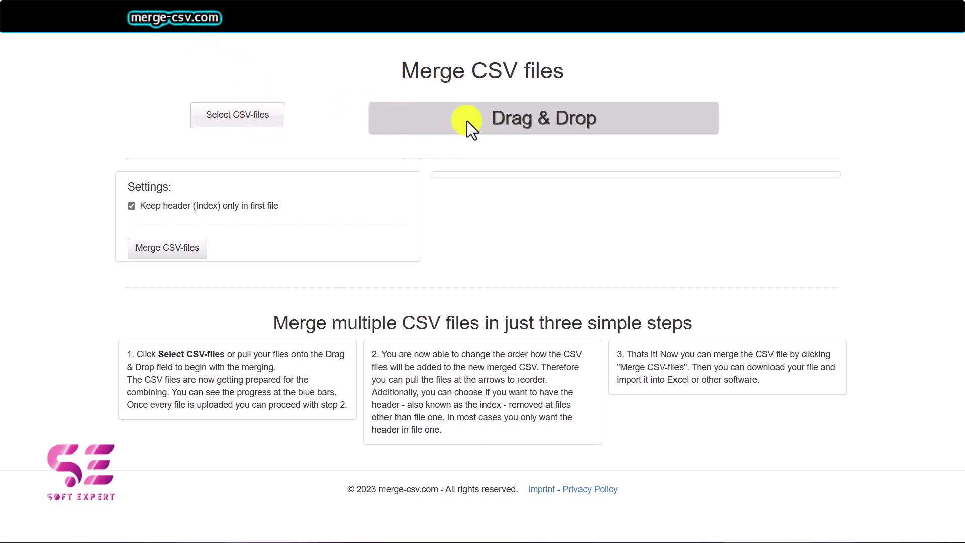
key("alt+Tab")
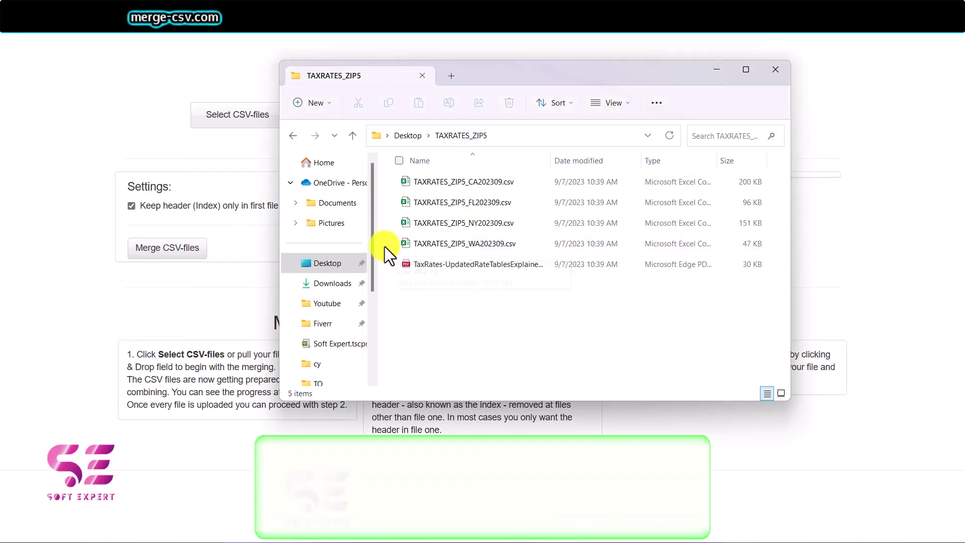
mouse_move(384, 247)
left_mouse_down()
mouse_move(439, 194)
mouse_move(440, 178)
left_mouse_up()
left_click_drag(496, 74, 588, 209)
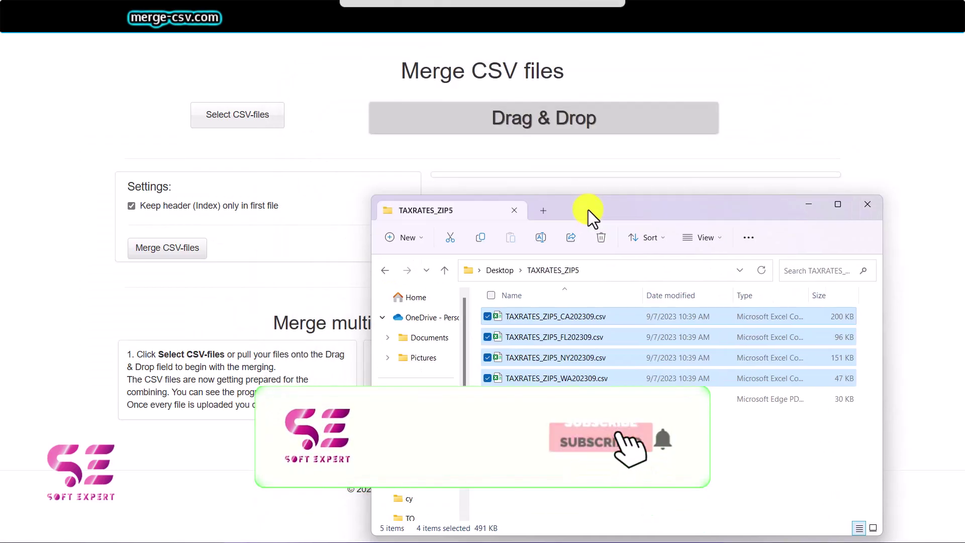
left_click_drag(554, 316, 527, 118)
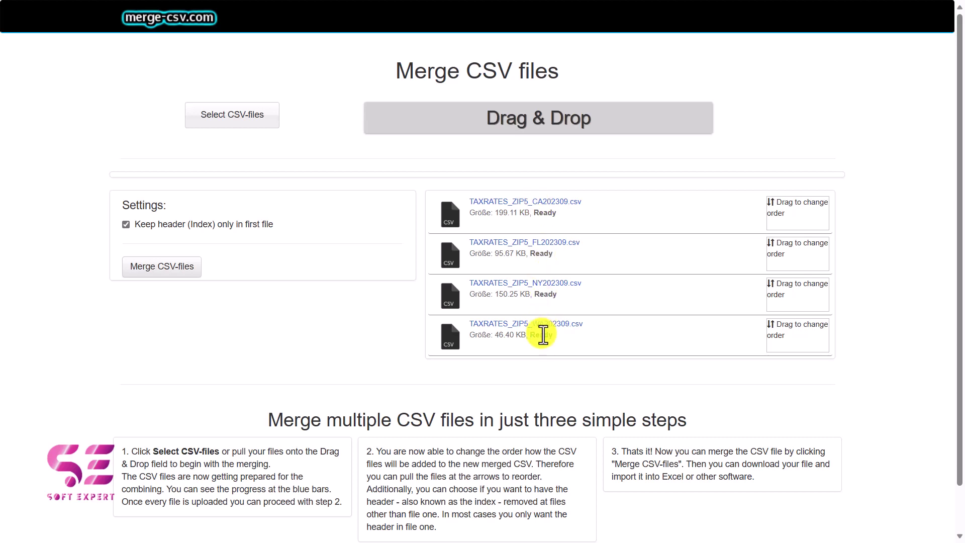
left_click(171, 268)
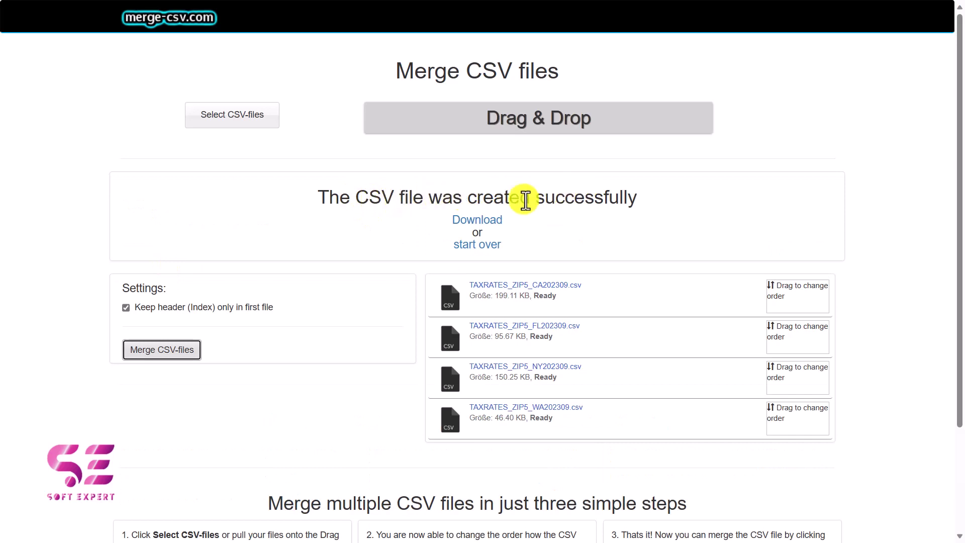
left_click(468, 221)
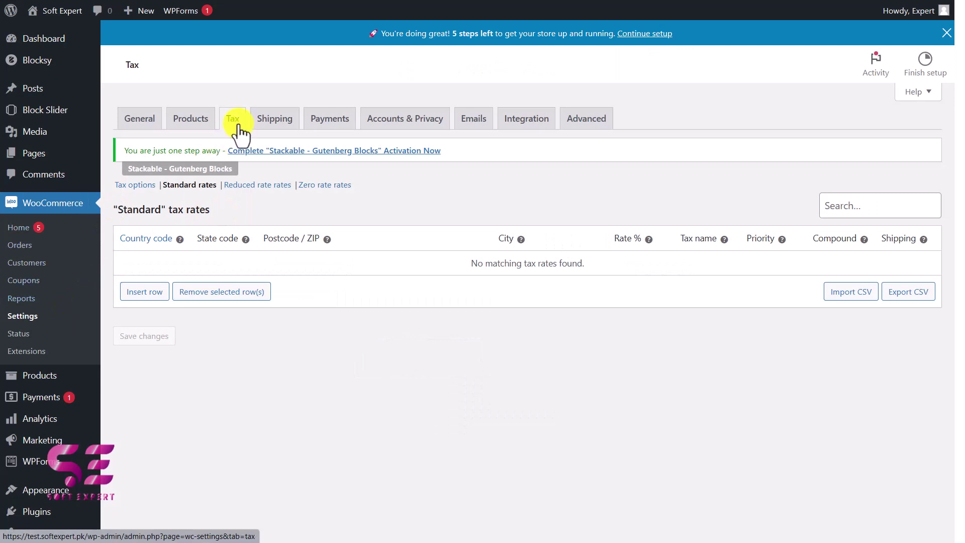
Step: Open the Import CSV tool for WooCommerce's empty Standard tax rates
left_click(853, 297)
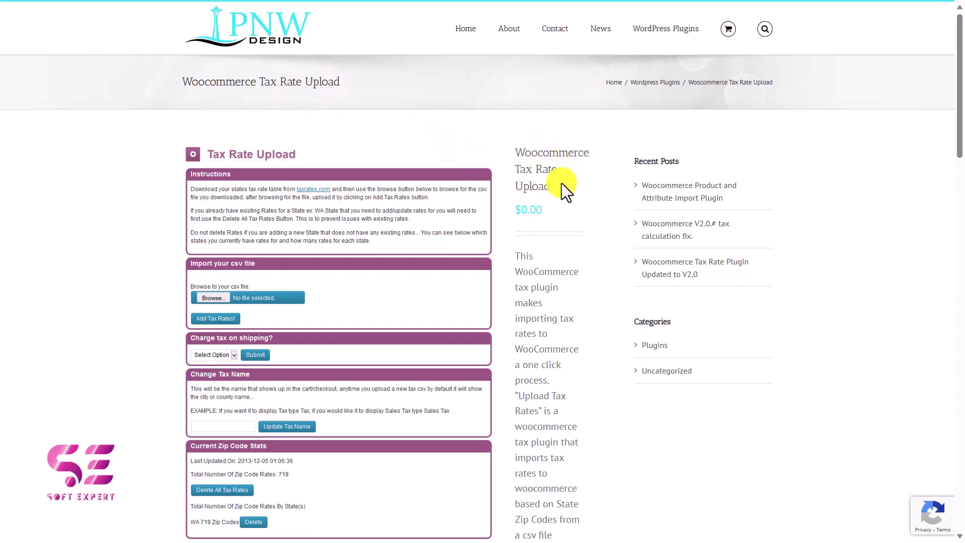
Step: Add the free Woocommerce Tax Rate Upload plugin to the cart and go to checkout
scroll(543, 266, "down", 2)
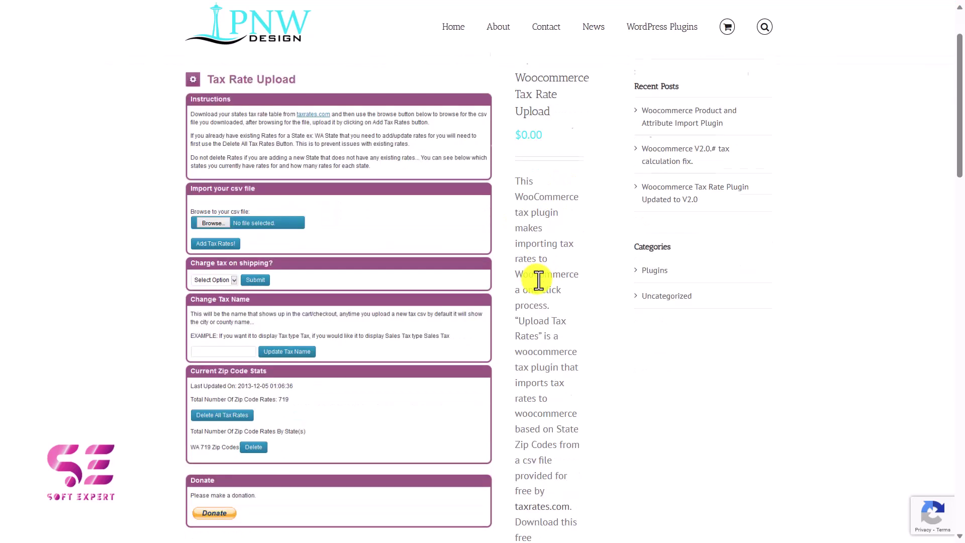
scroll(538, 276, "down", 6)
scroll(539, 276, "down", 4)
left_click(540, 219)
mouse_move(727, 27)
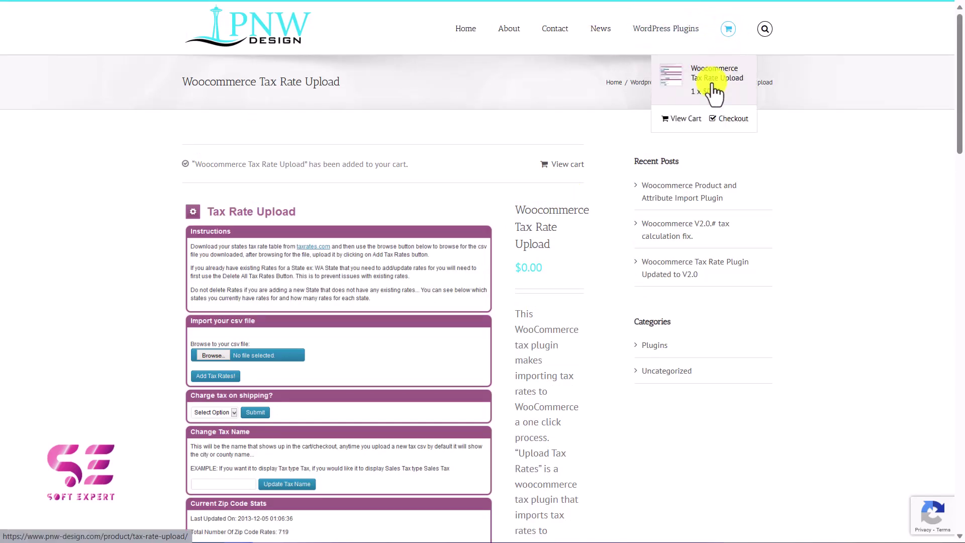
left_click(722, 120)
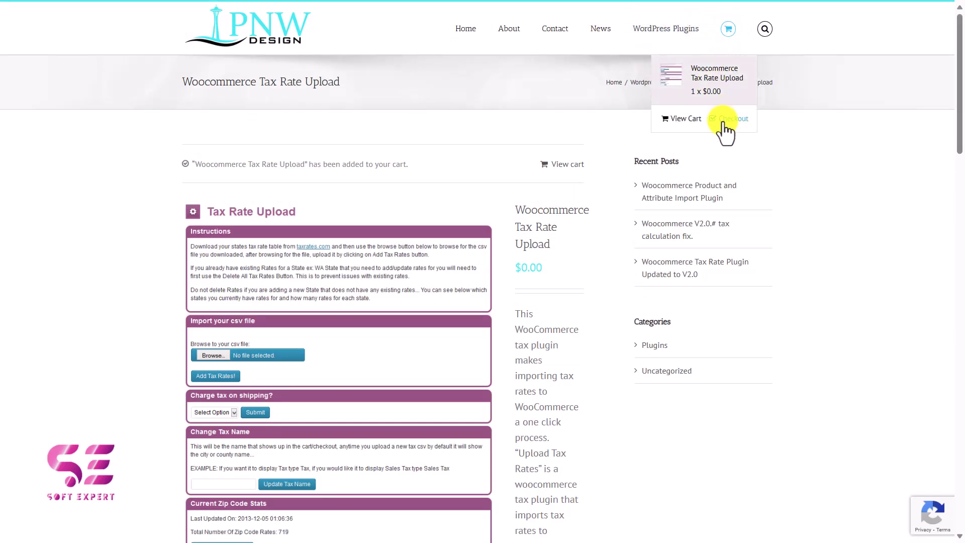
Step: Place the free plugin order and download tax-rate-upload.zip
scroll(487, 238, "down", 3)
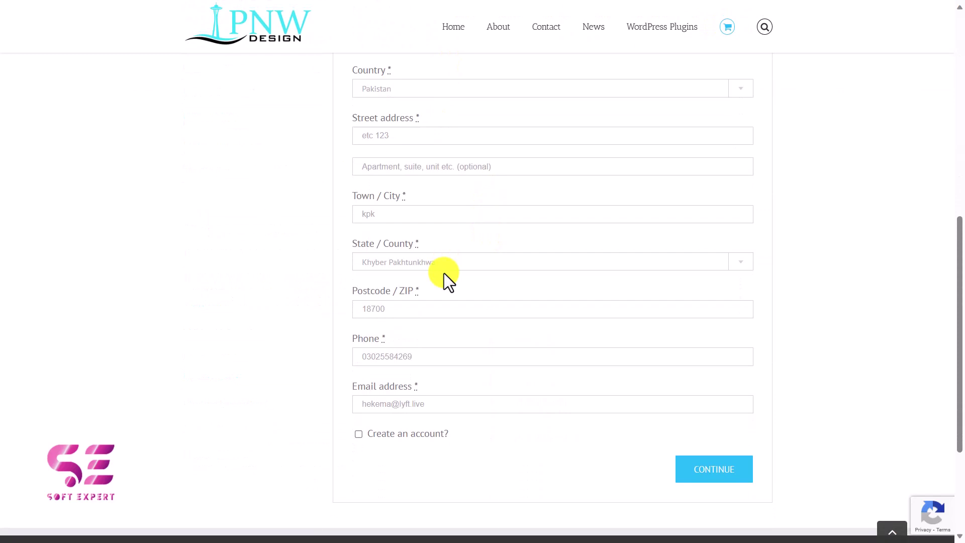
left_click(683, 475)
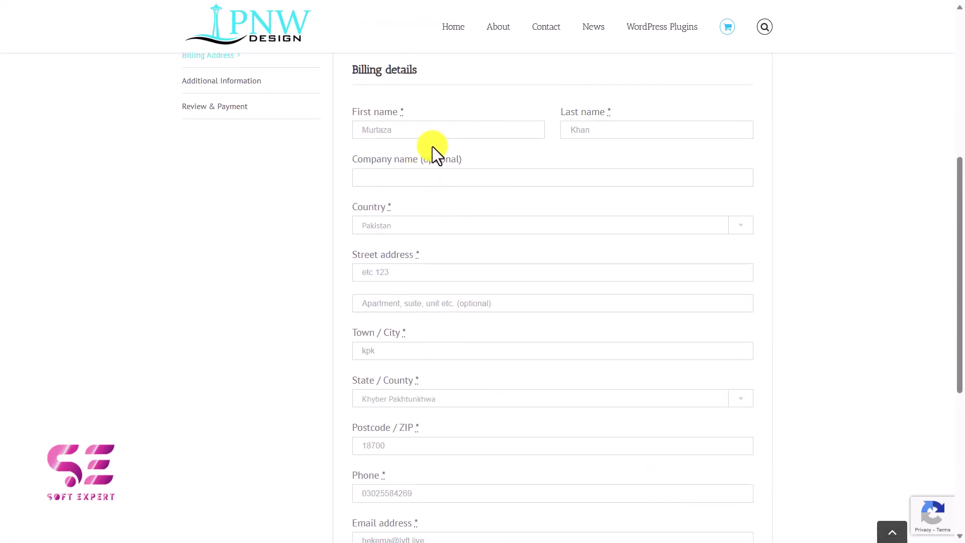
scroll(713, 310, "down", 5)
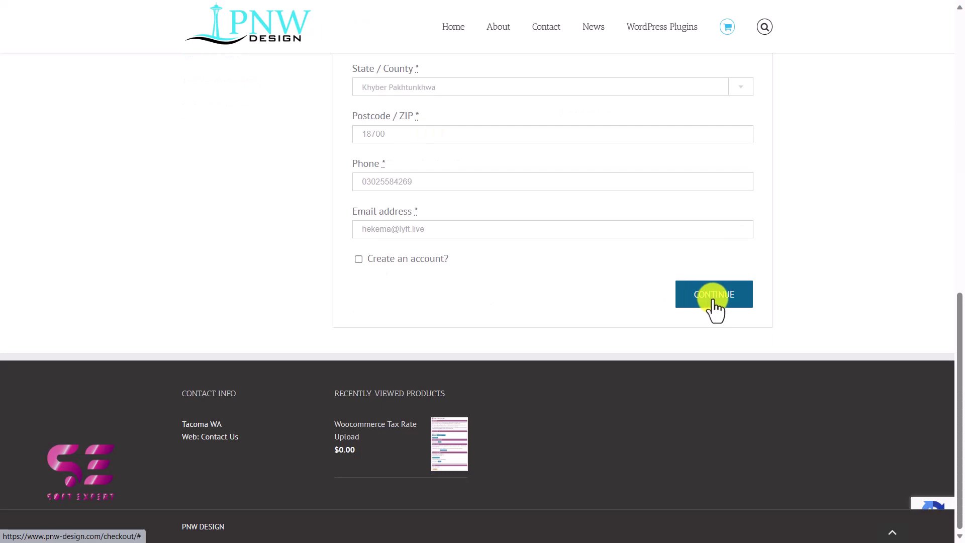
left_click(713, 298)
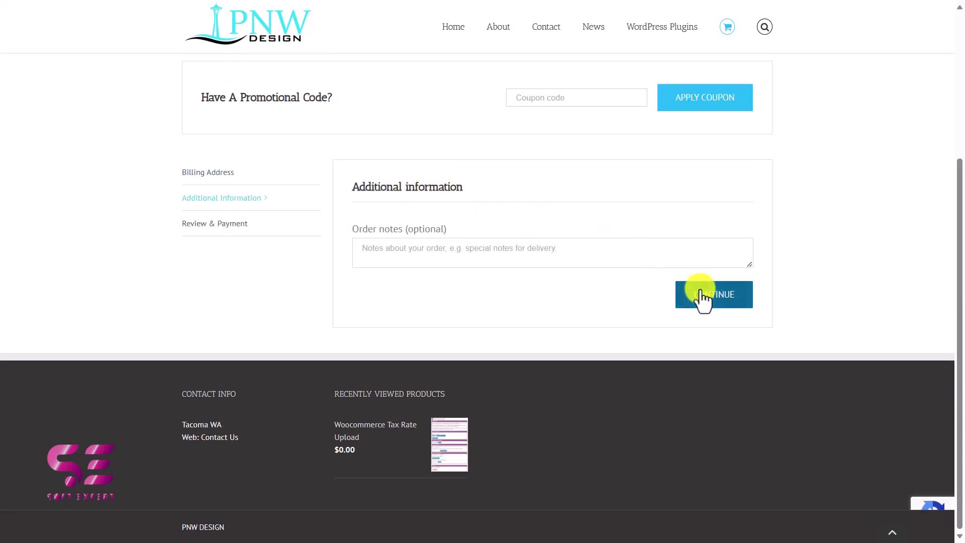
left_click(701, 293)
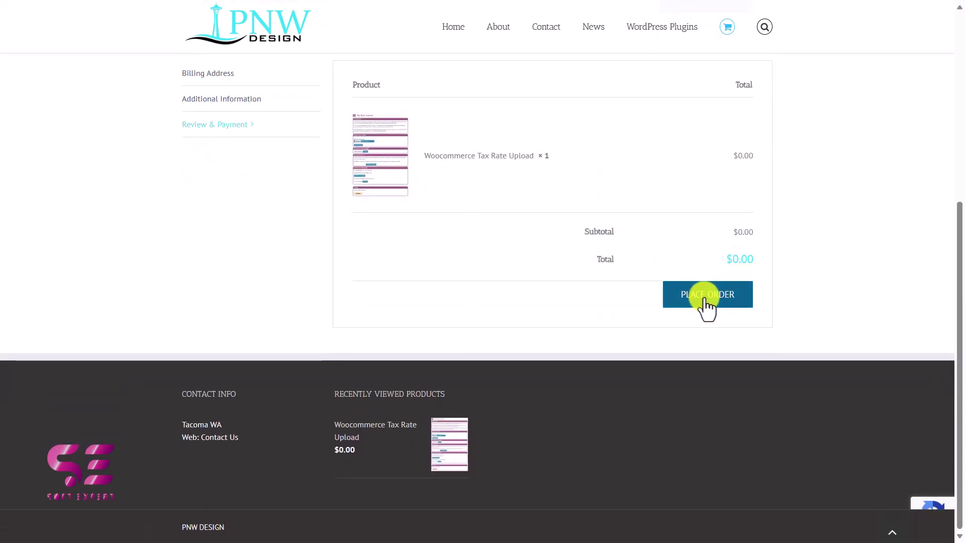
left_click(706, 301)
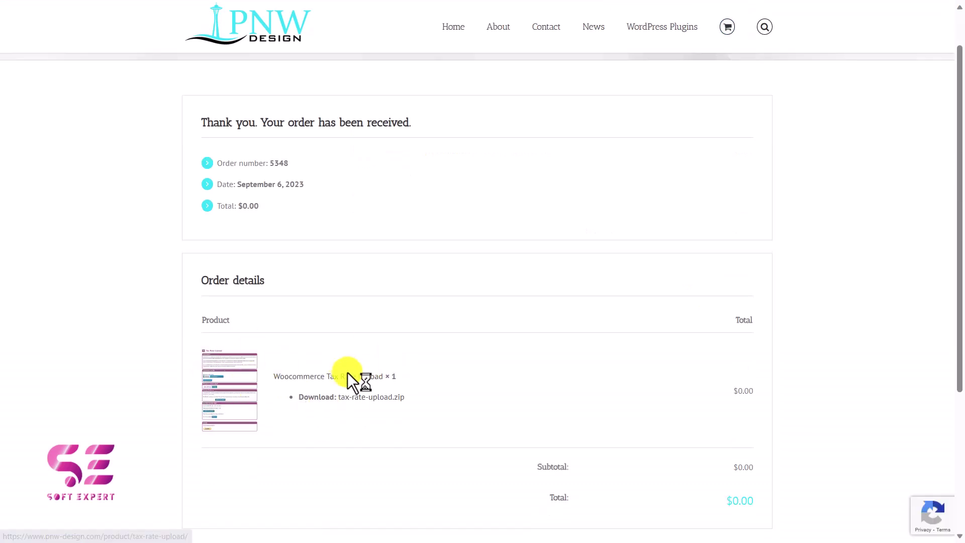
left_click(373, 398)
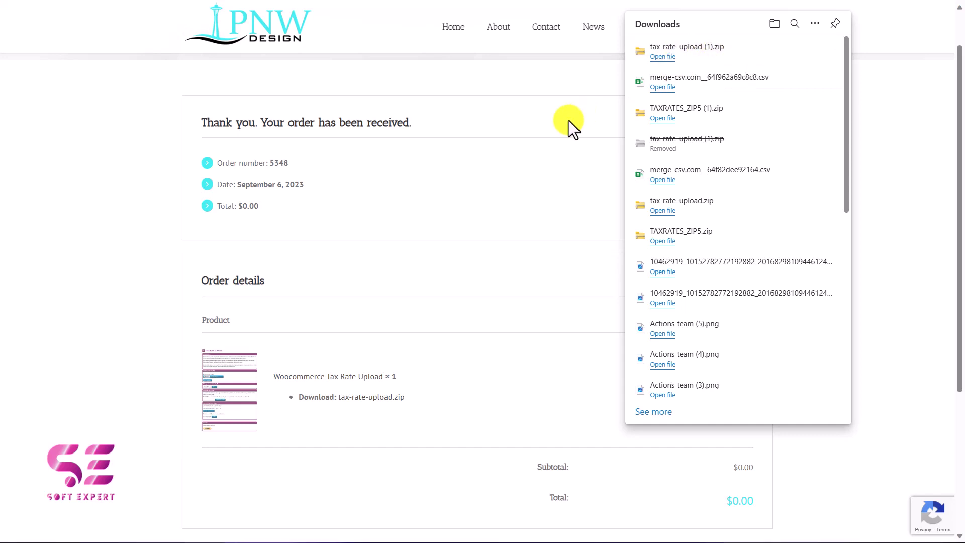
key("alt+Tab")
key("alt+Tab")
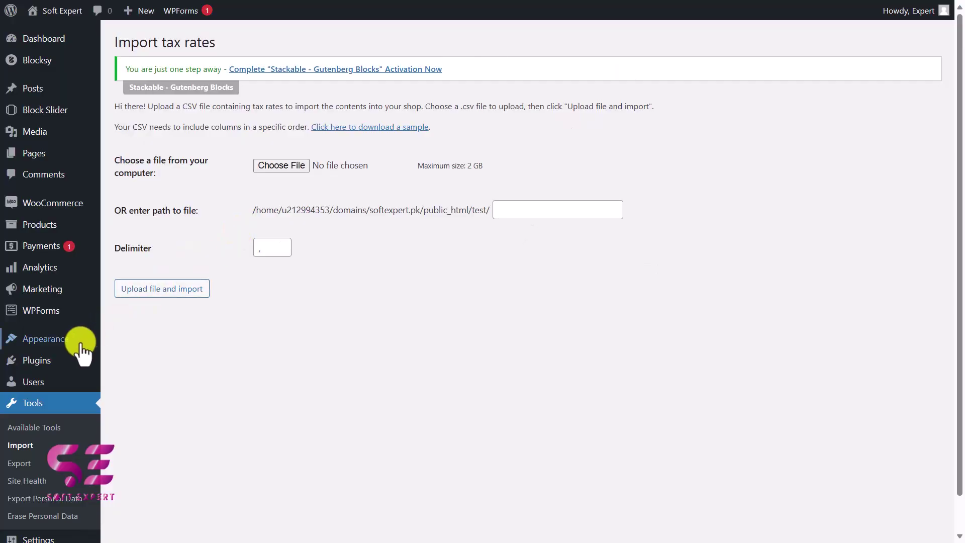
Step: Upload and install tax-rate-upload (1).zip, replacing the existing plugin version
left_click(136, 380)
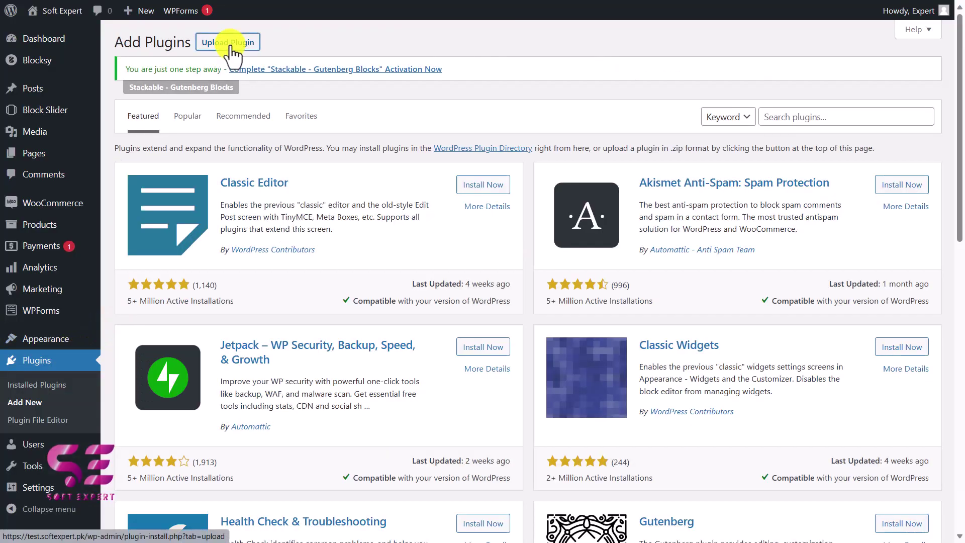
left_click(231, 46)
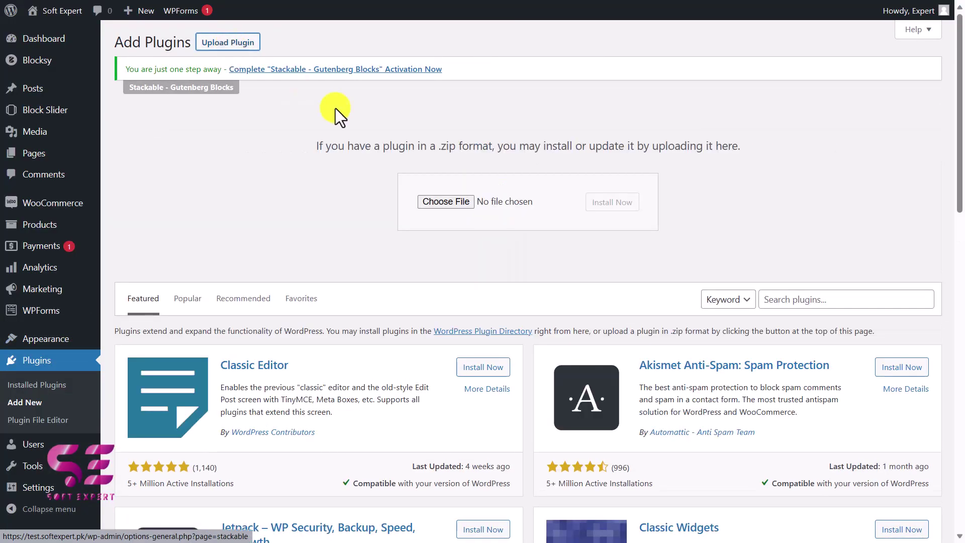
left_click(436, 200)
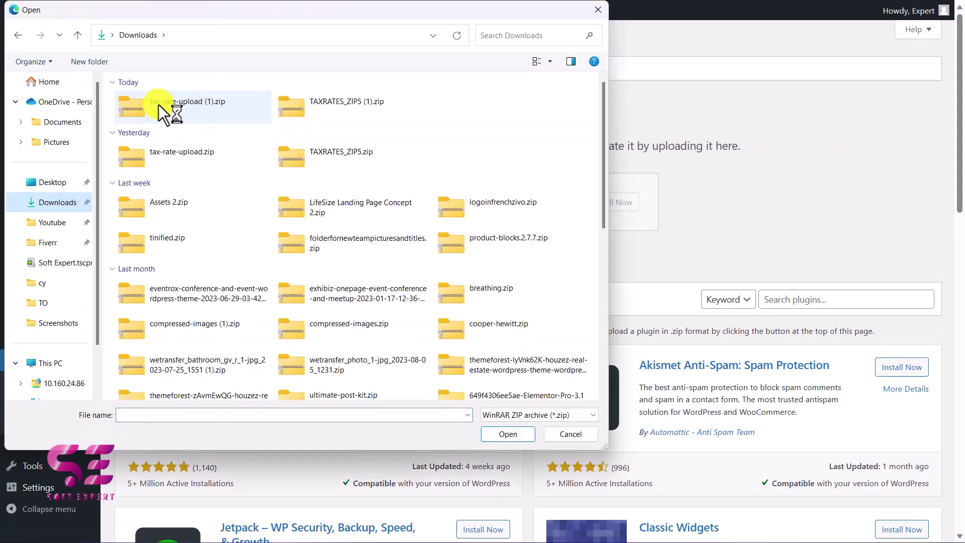
left_click(192, 109)
left_click(495, 432)
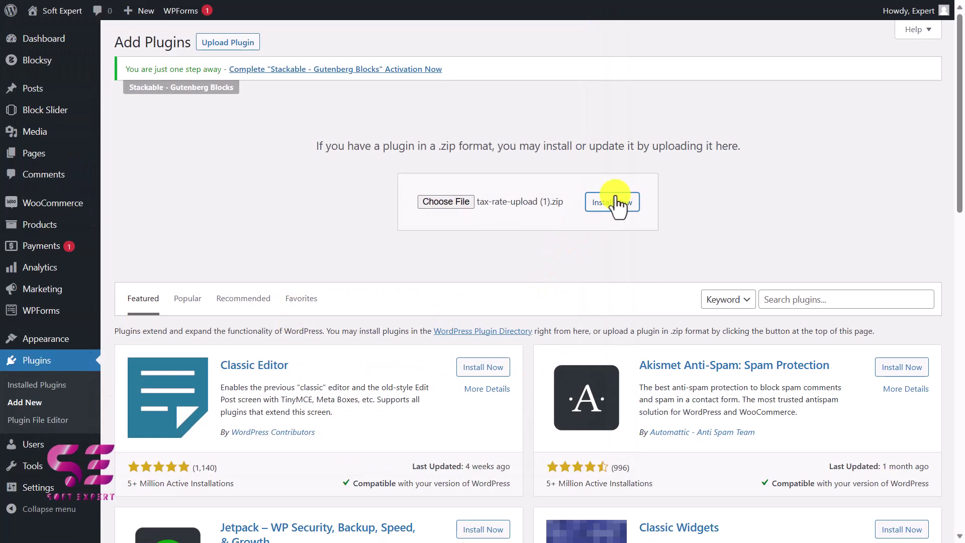
left_click(618, 203)
left_click(182, 383)
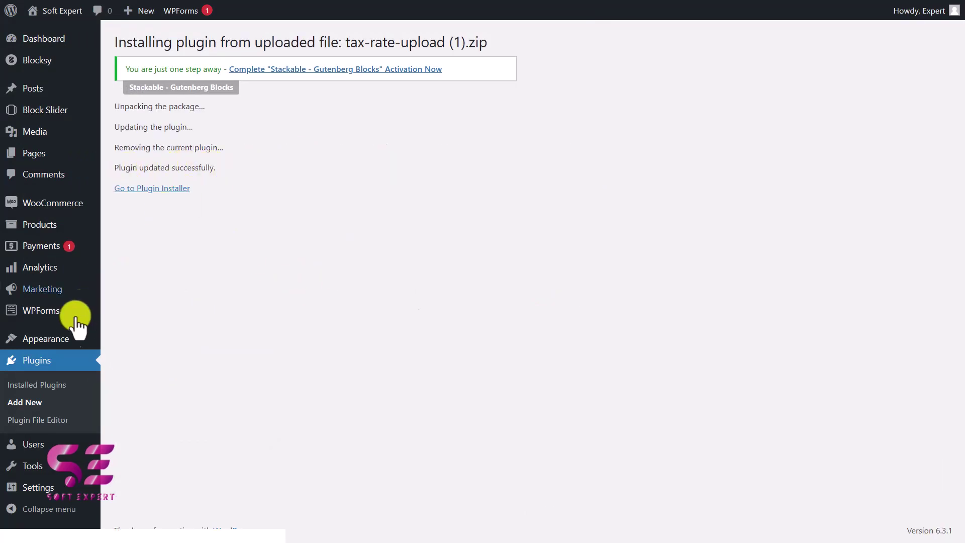
Step: Check Tax Rate Upload in Installed Plugins and open its settings page
left_click(45, 361)
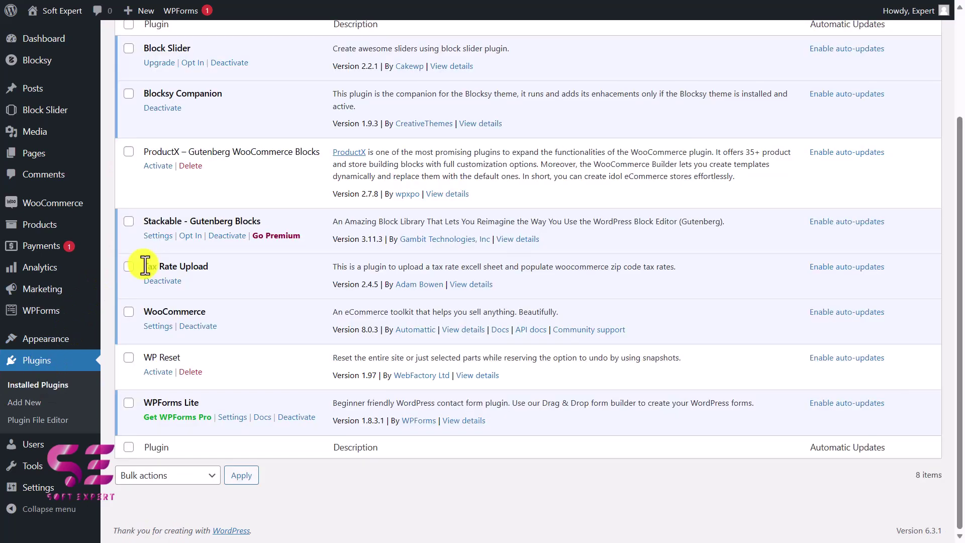
left_click_drag(152, 265, 209, 263)
left_click(209, 266)
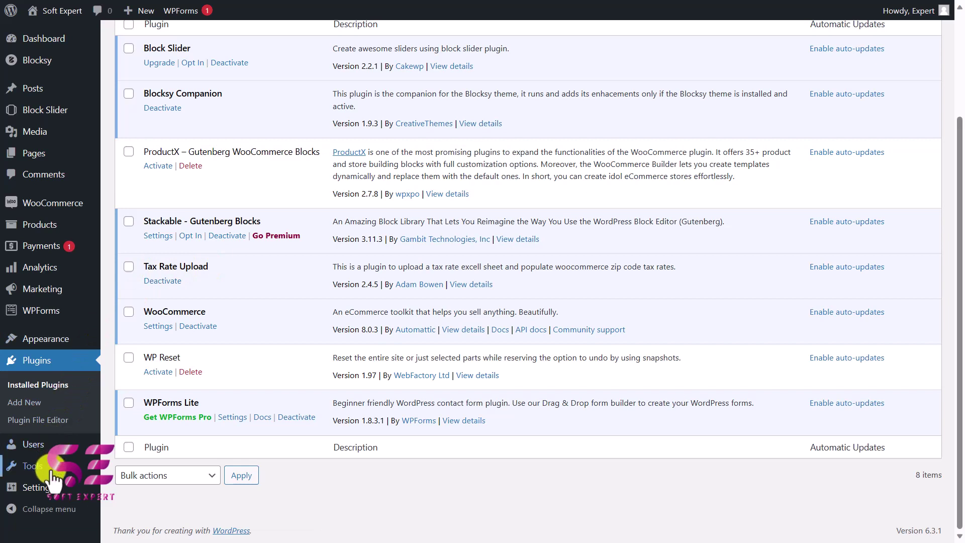
mouse_move(38, 487)
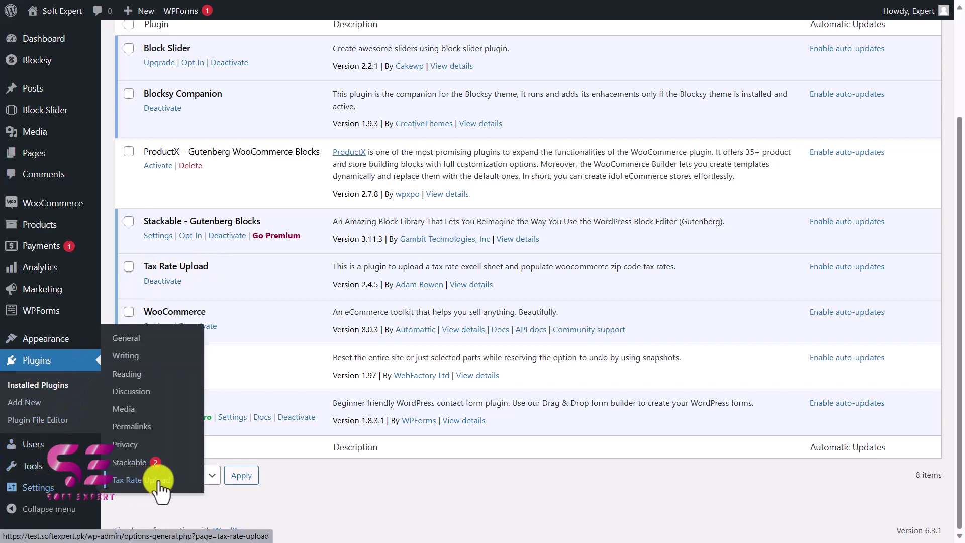
left_click(158, 483)
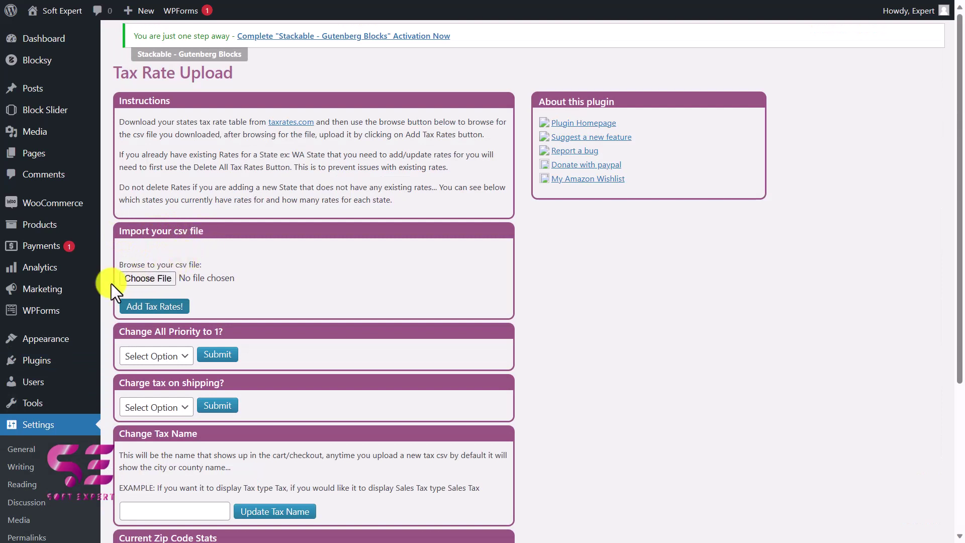
Step: Choose the merged merge-csv file from Downloads and run Add Tax Rates!
left_click(147, 279)
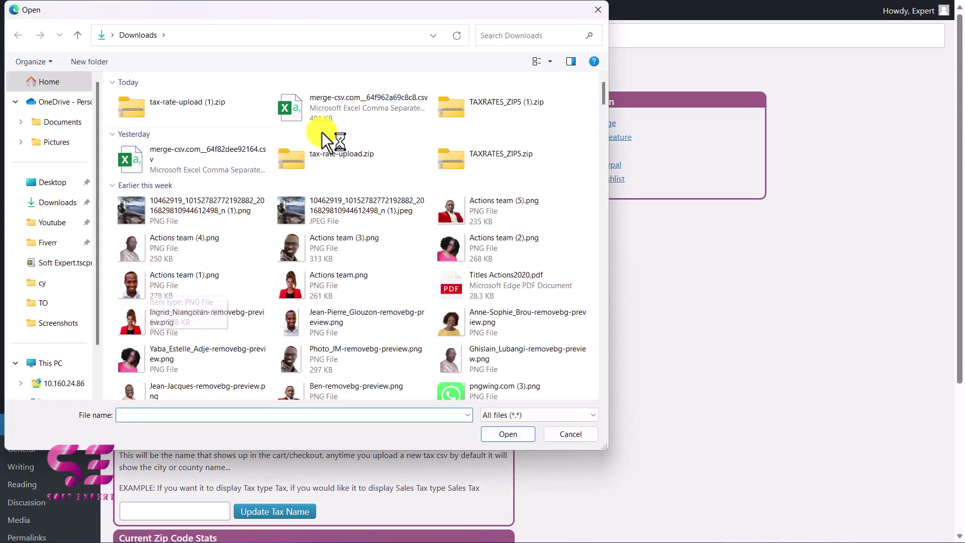
left_click(349, 99)
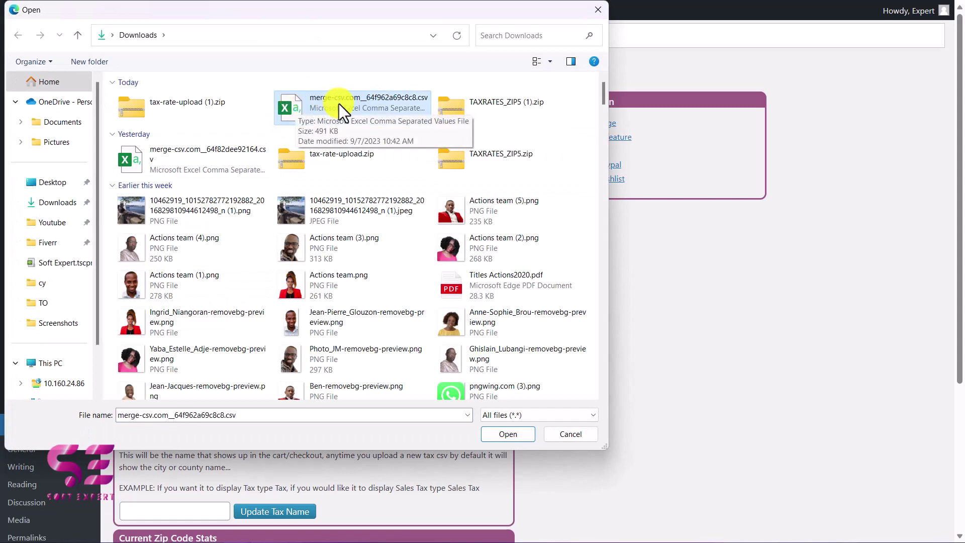
left_click(509, 432)
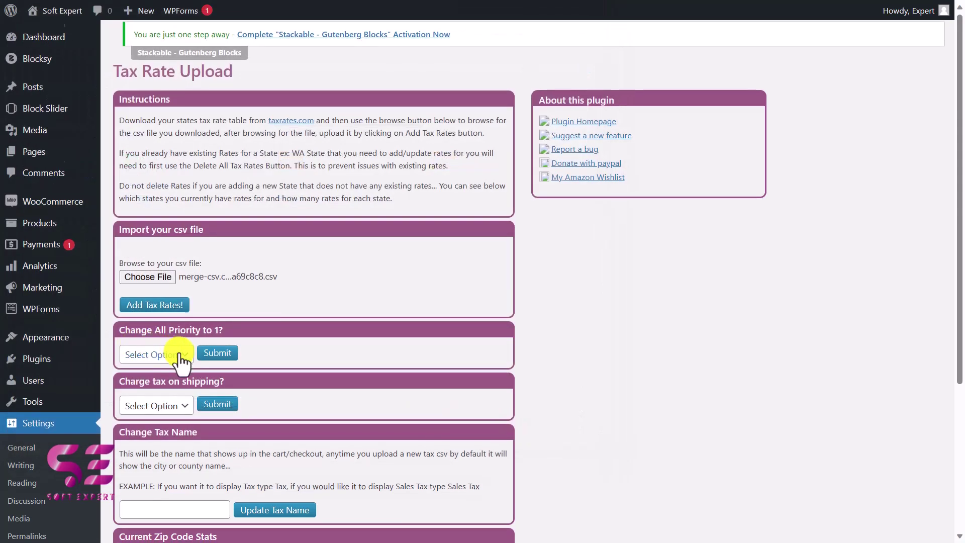
scroll(178, 362, "down", 2)
scroll(180, 365, "up", 2)
scroll(171, 352, "down", 1)
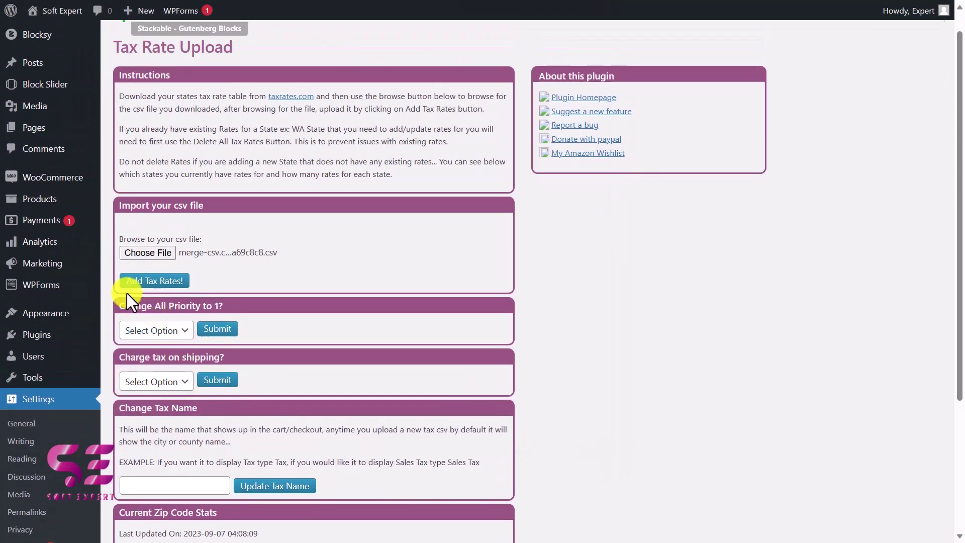
left_click(161, 280)
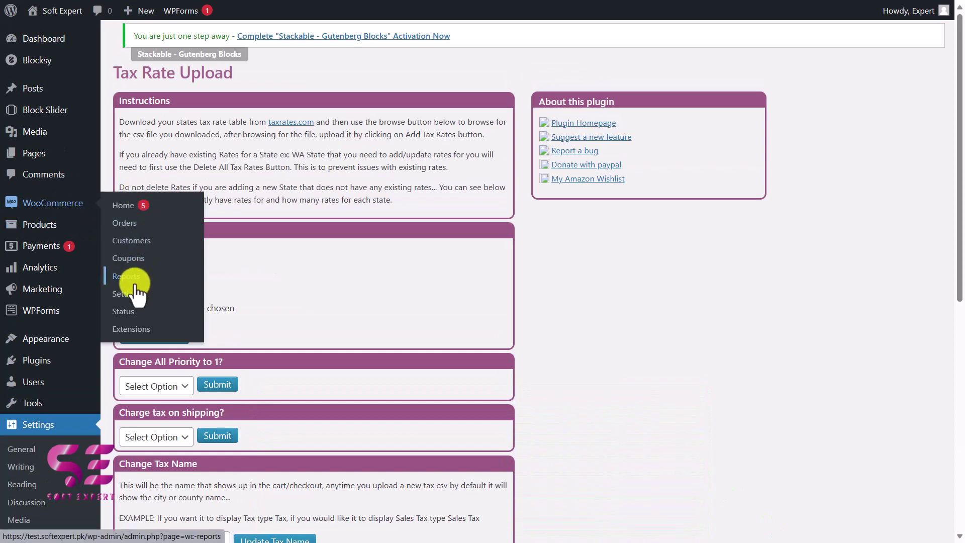
Step: Open WooCommerce's Standard tax rates table and scroll down the imported rates
left_click(126, 294)
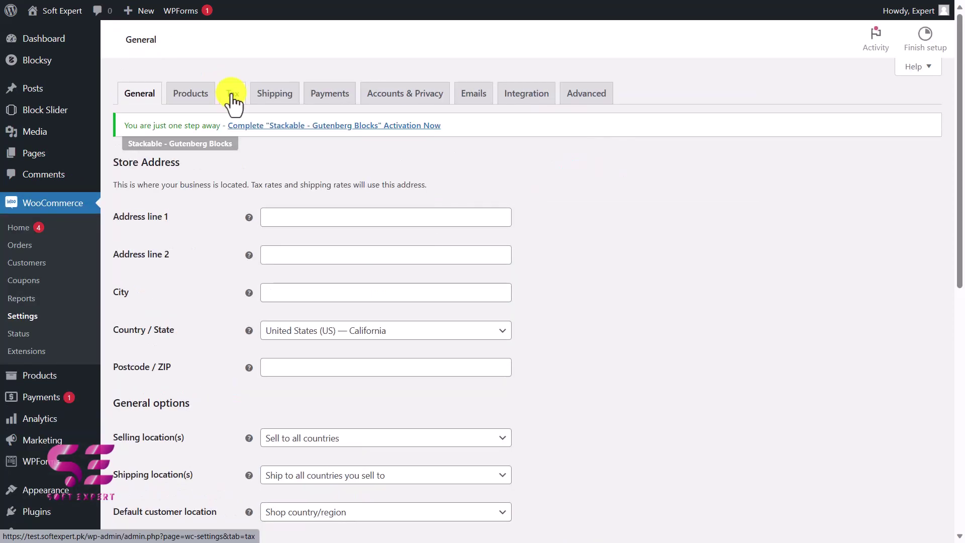
left_click(230, 100)
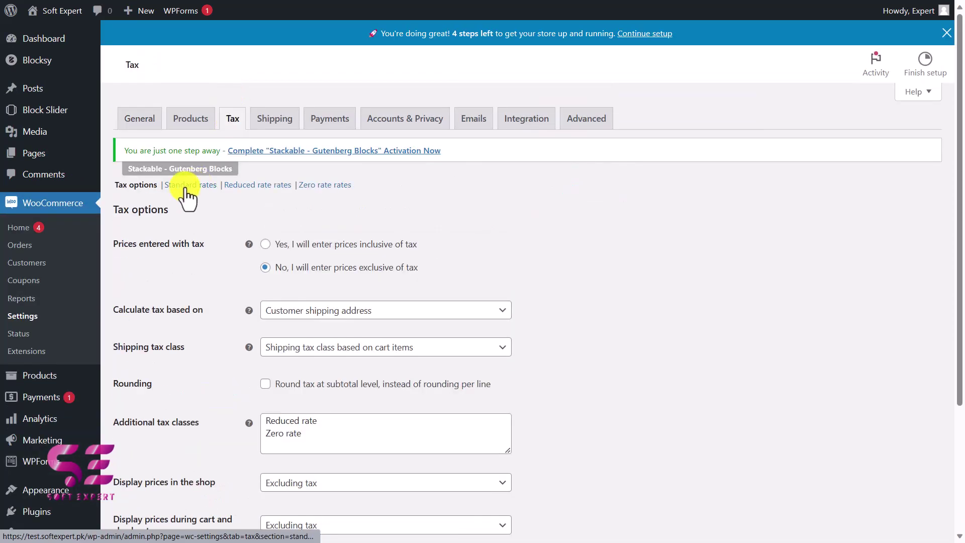
left_click(185, 186)
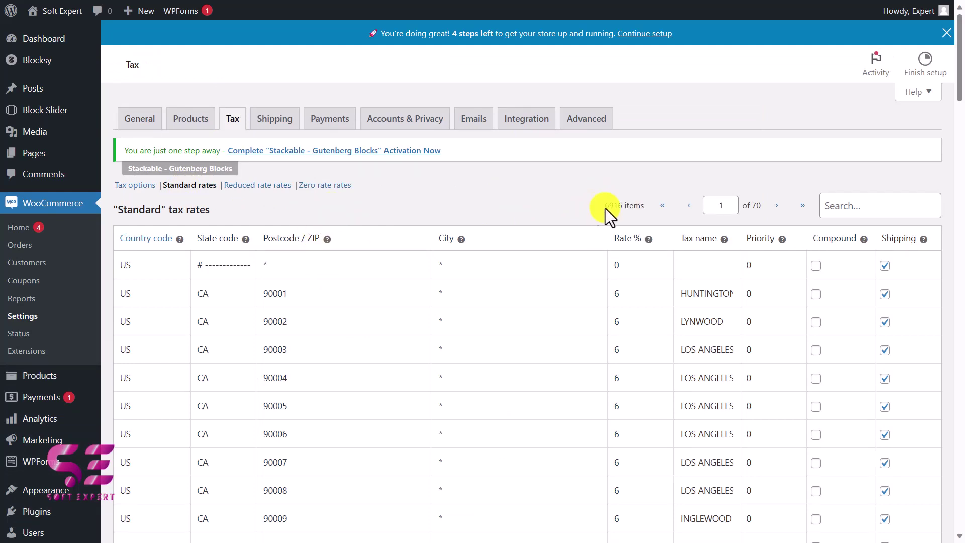
scroll(551, 352, "down", 4)
scroll(551, 351, "down", 2)
scroll(551, 353, "down", 1)
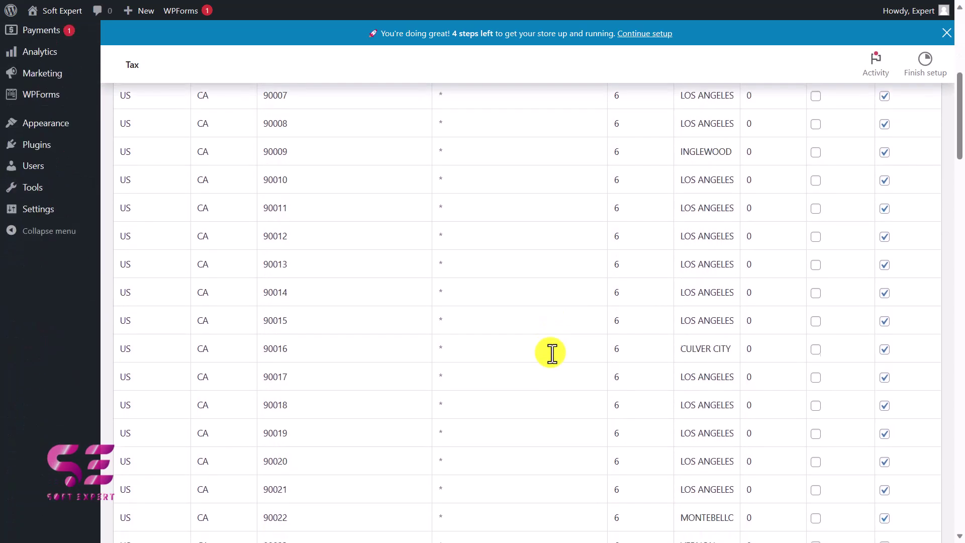
scroll(553, 352, "down", 6)
scroll(553, 351, "down", 7)
Step: Browse the 6,916 imported ZIP-code rates back to the top, then switch to YouTube
scroll(553, 352, "up", 2)
scroll(675, 218, "up", 15)
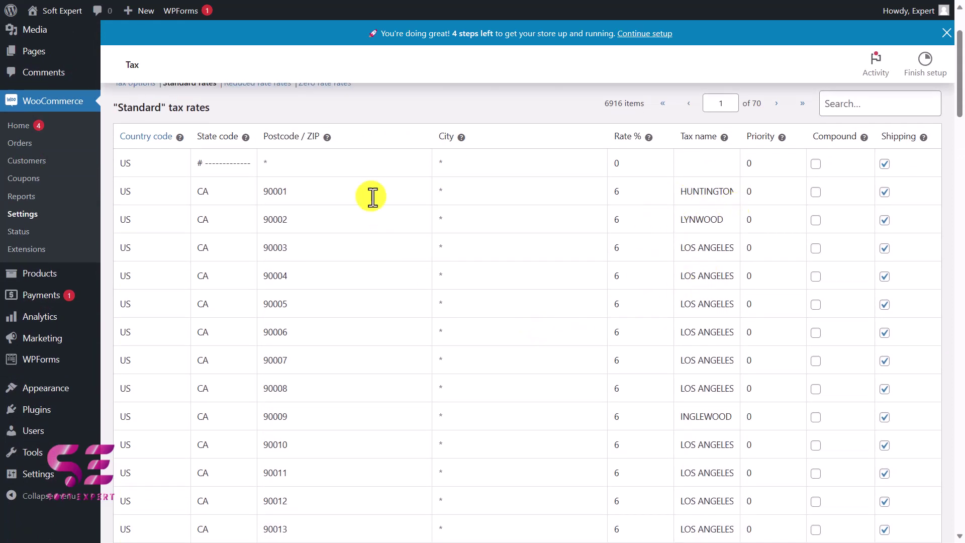
scroll(373, 312, "down", 5)
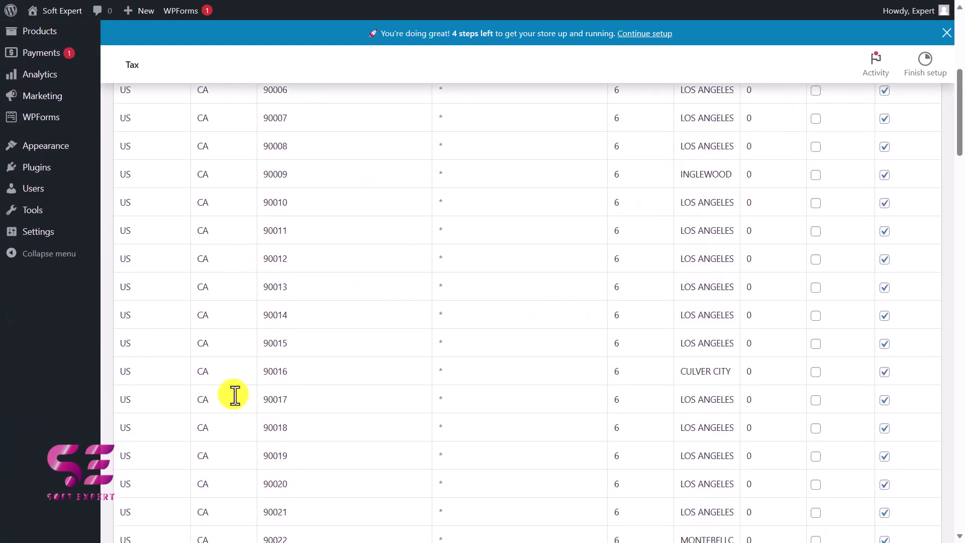
scroll(233, 394, "down", 7)
scroll(201, 309, "down", 7)
scroll(558, 280, "down", 4)
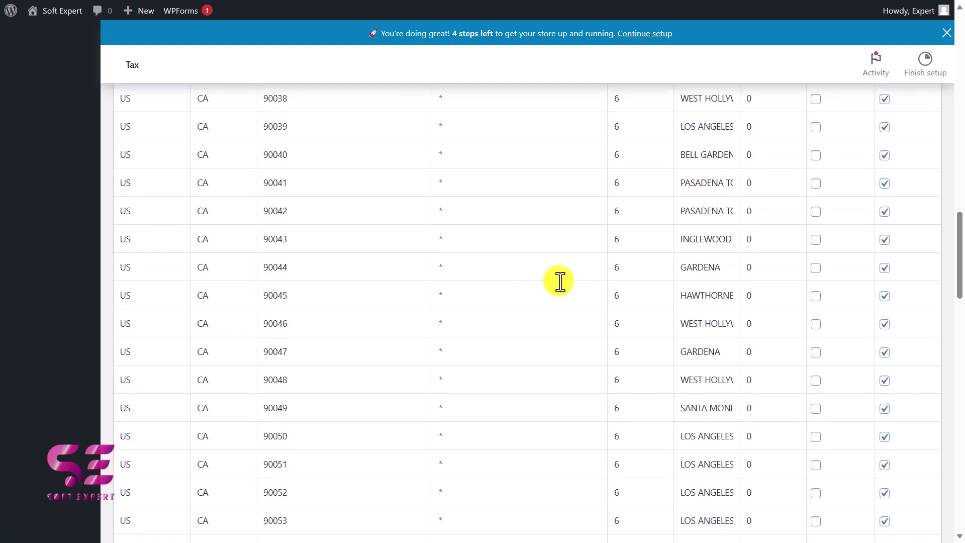
key("Home")
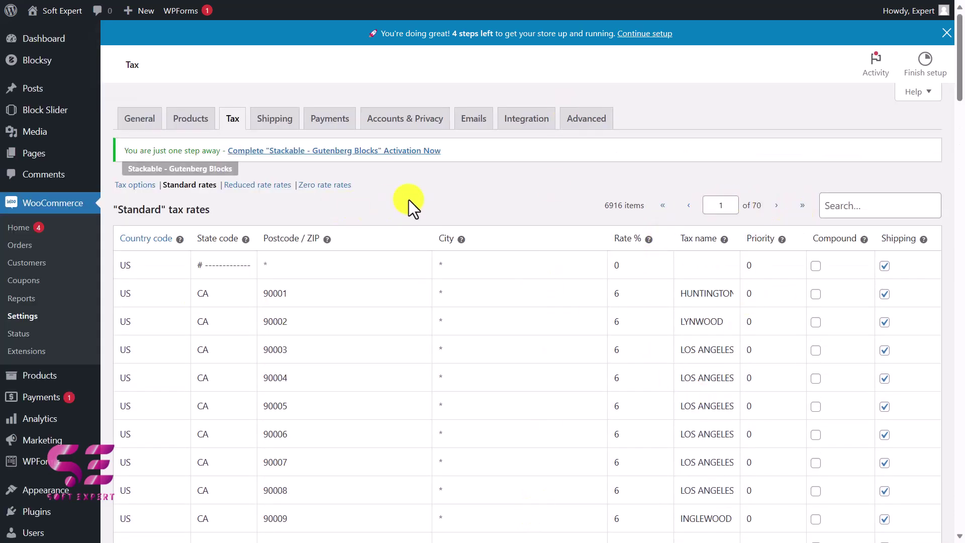
key("alt+Tab")
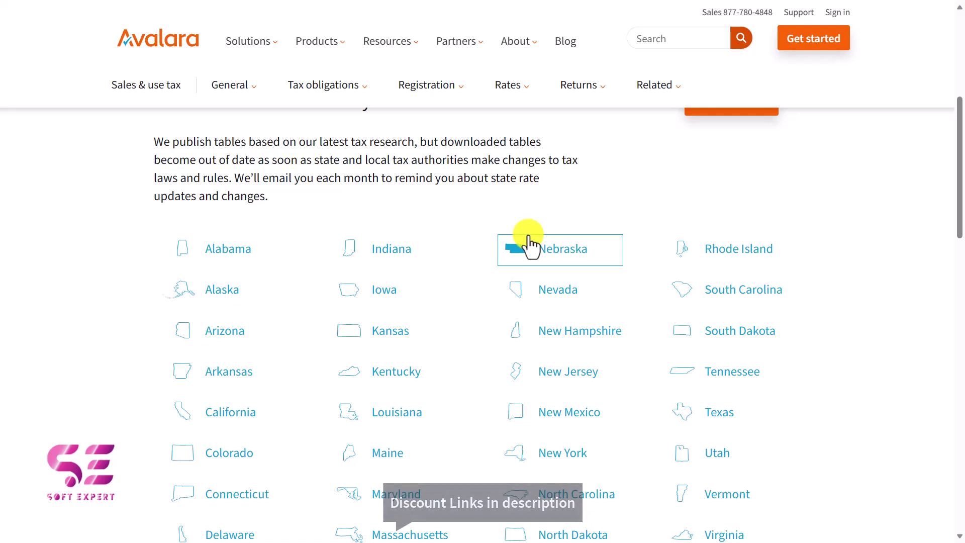
key("alt+Tab")
scroll(903, 275, "down", 5)
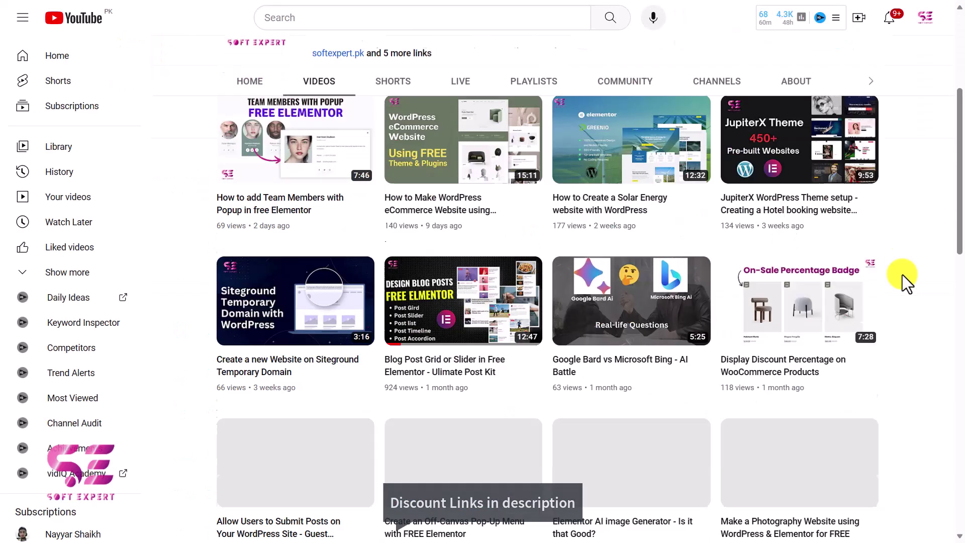
scroll(903, 275, "down", 5)
scroll(903, 275, "down", 5)
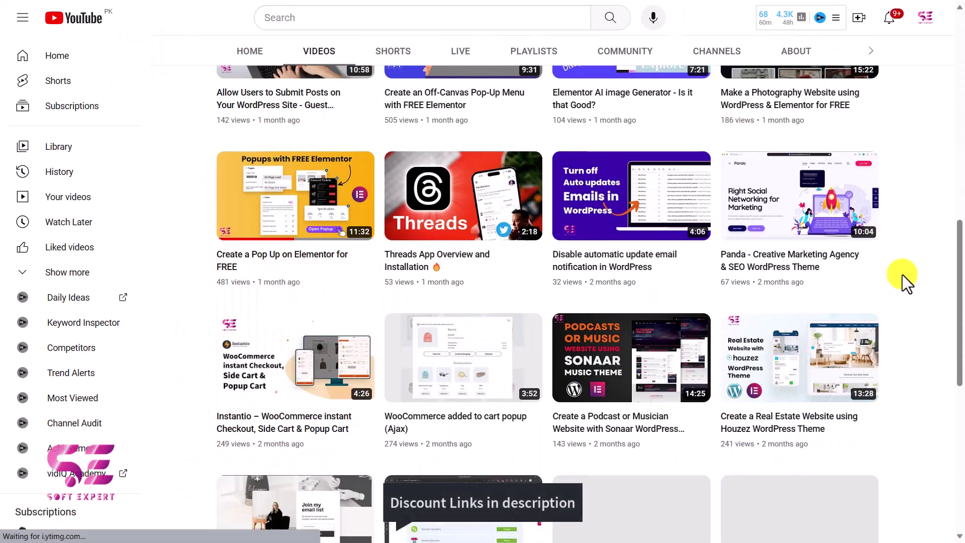
scroll(903, 275, "down", 5)
scroll(903, 274, "down", 3)
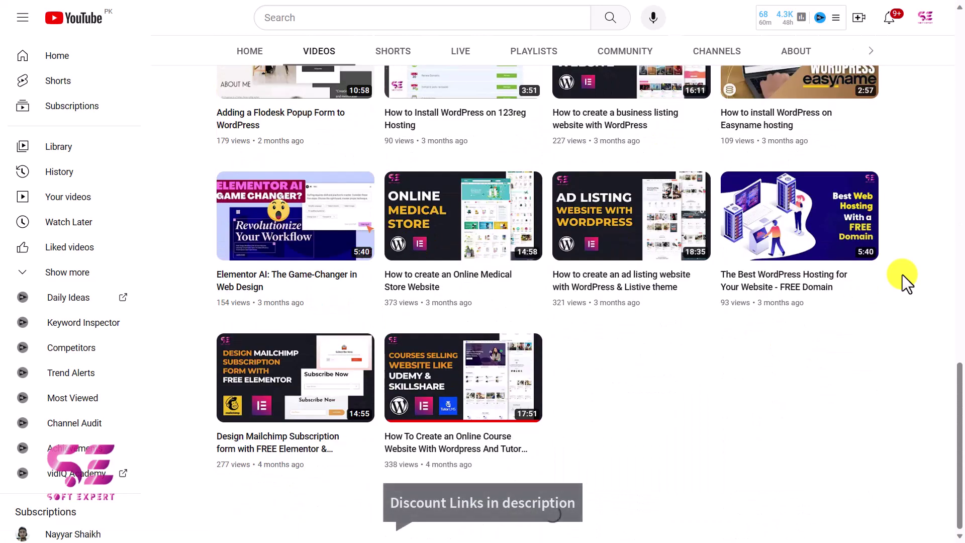
scroll(903, 274, "down", 5)
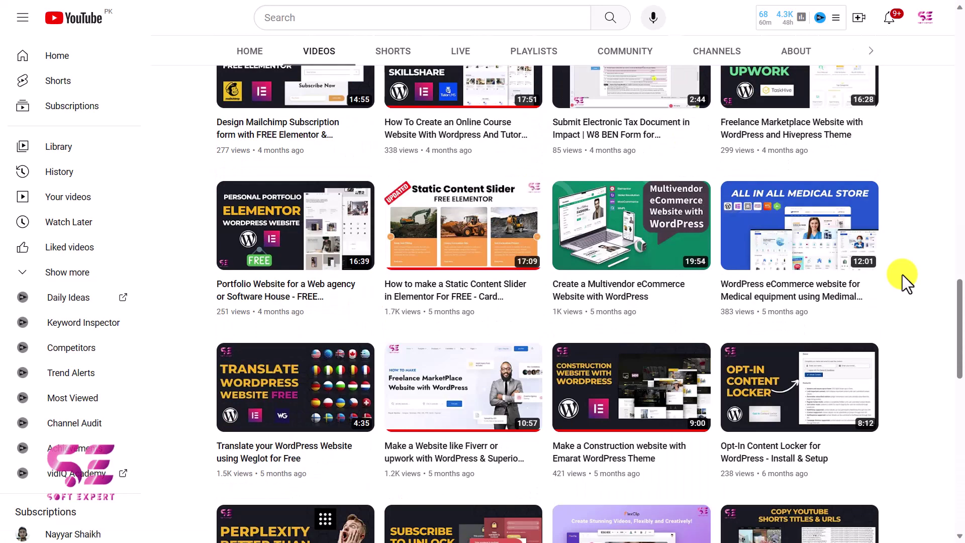
scroll(902, 274, "down", 9)
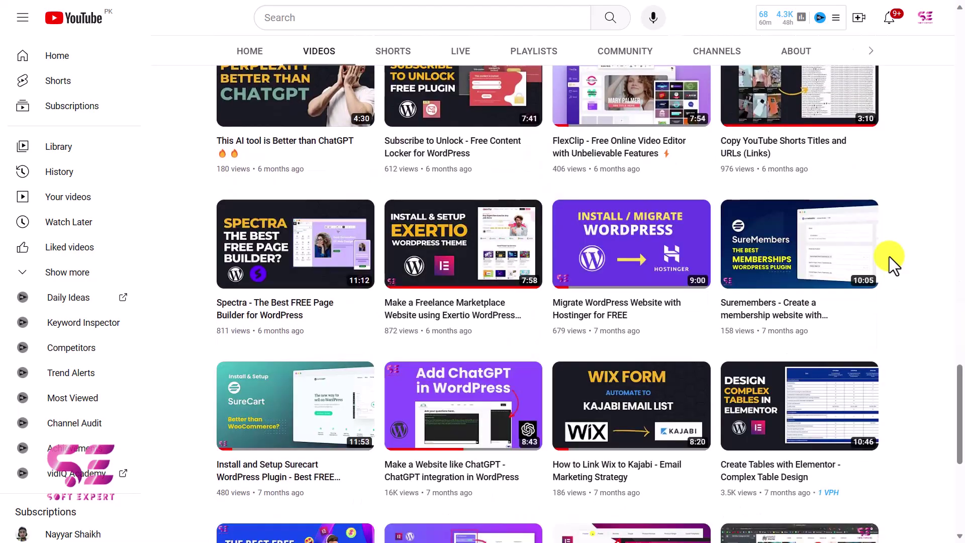